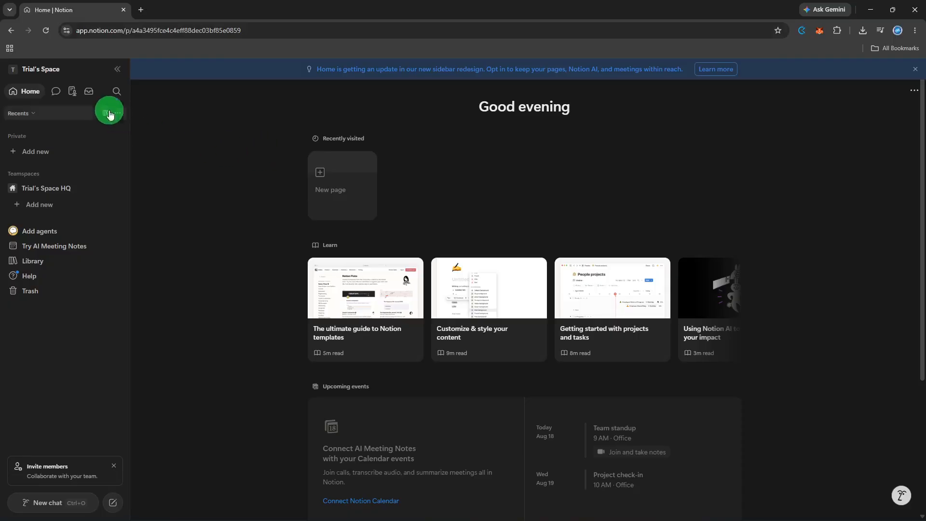
{"action": "left_click", "coordinate": [60, 72]}
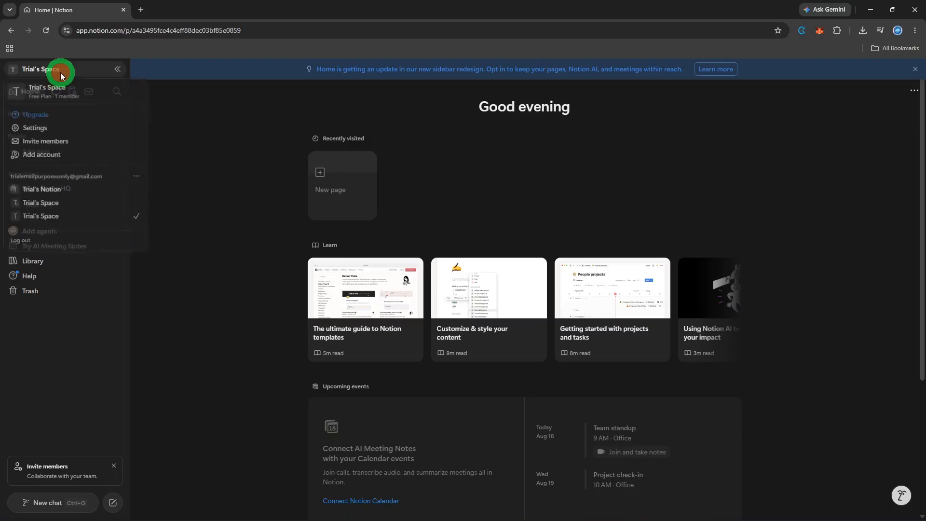
{"action": "left_click", "coordinate": [63, 215]}
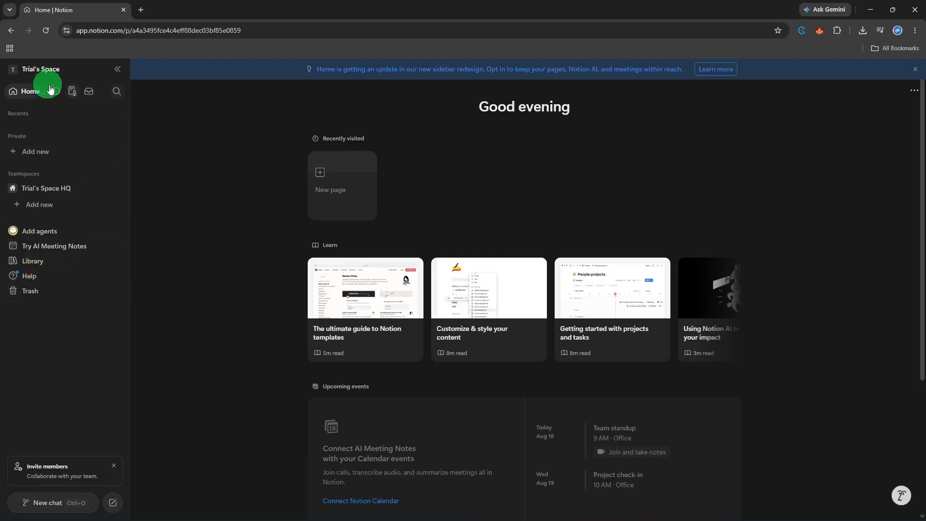
{"action": "left_click", "coordinate": [116, 93]}
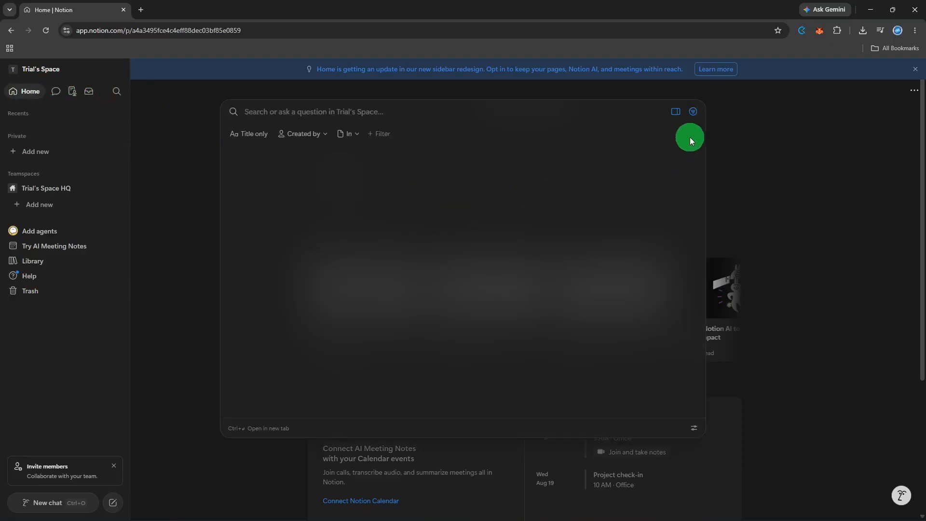
{"action": "left_click", "coordinate": [763, 119]}
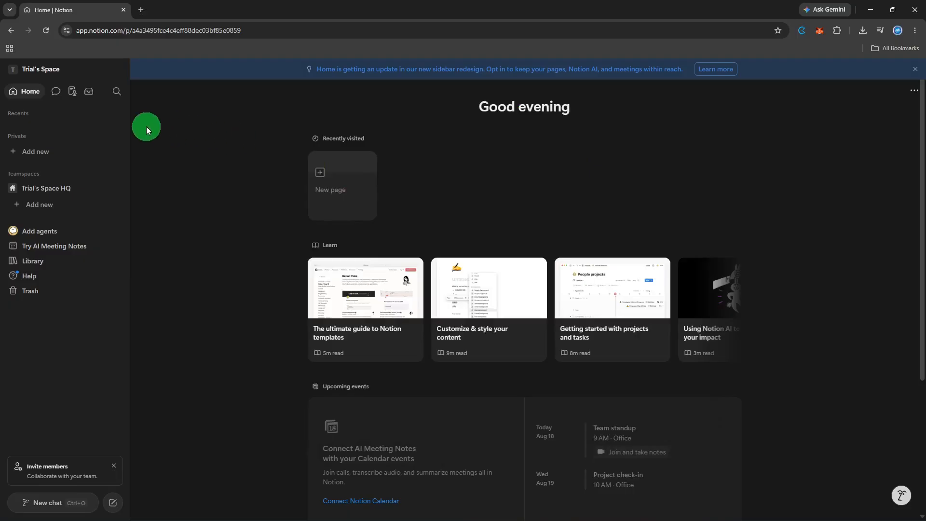
Step: Create a new private page titled "My notes"
{"action": "left_click", "coordinate": [108, 503]}
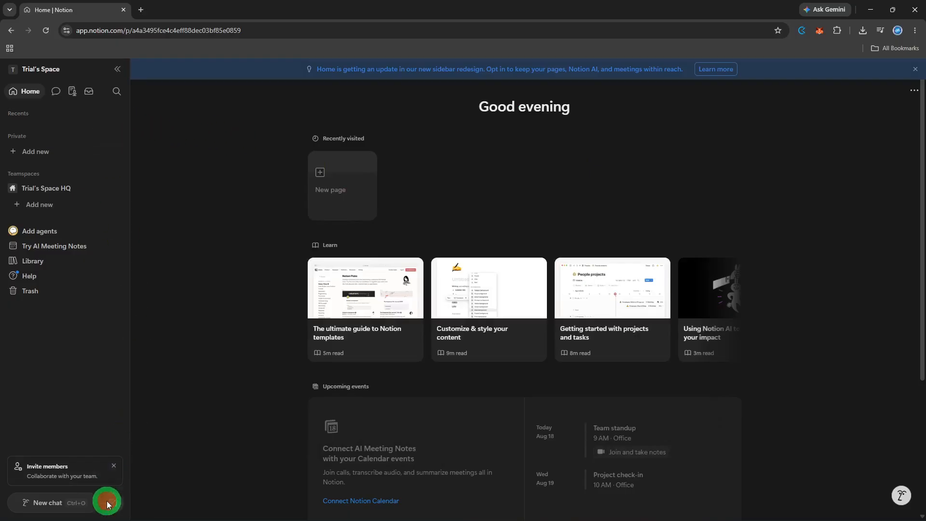
{"action": "left_click", "coordinate": [141, 433]}
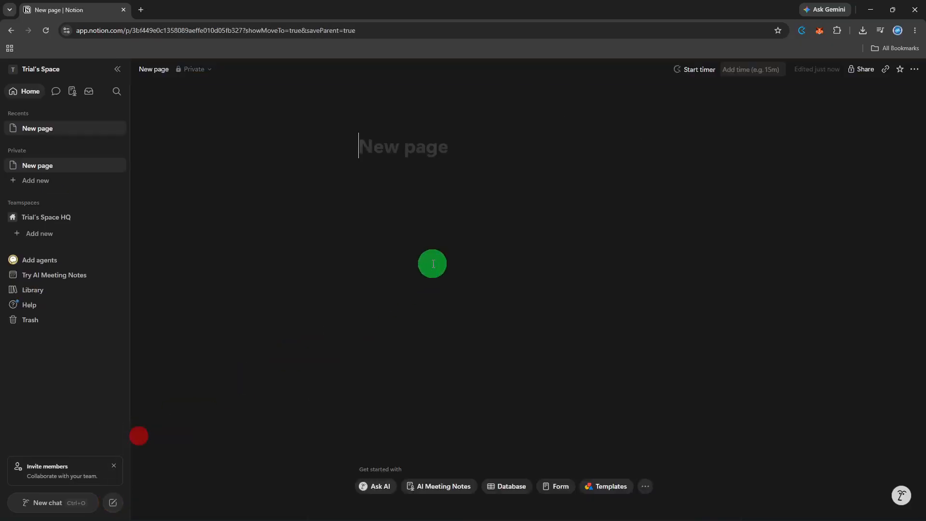
{"action": "left_click", "coordinate": [487, 155]}
{"action": "type", "text": "My no"}
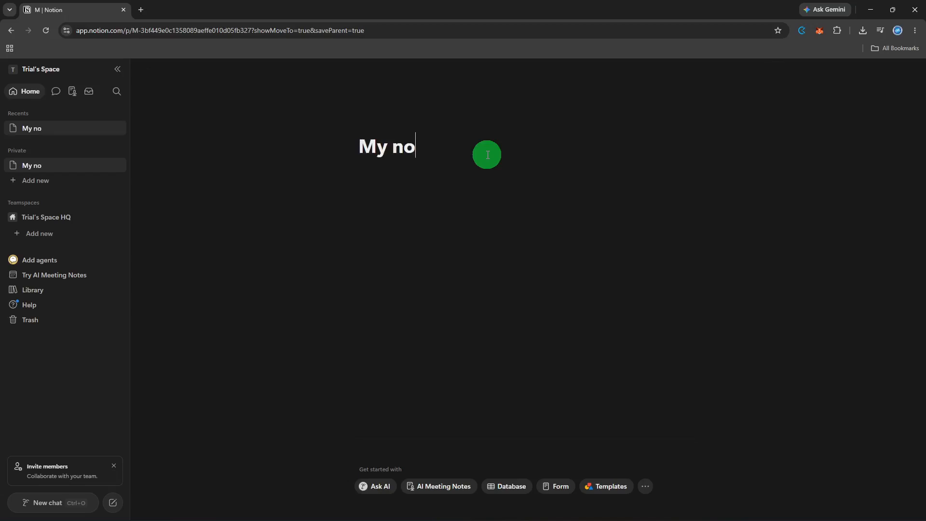
{"action": "type", "text": "tes"}
{"action": "key", "text": "Return"}
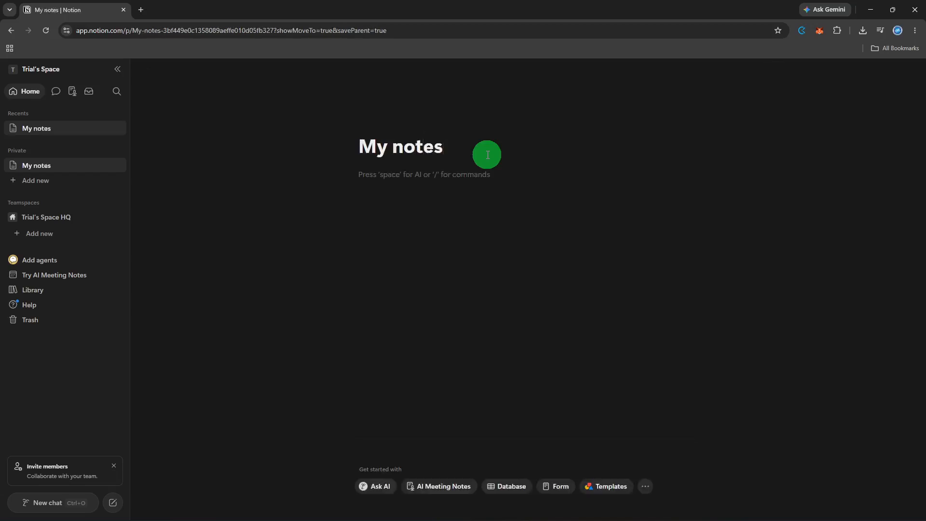
Step: Add a Heading 1 block under the page title reading "I'm using this page to keep track my ideas"
{"action": "type", "text": "/"}
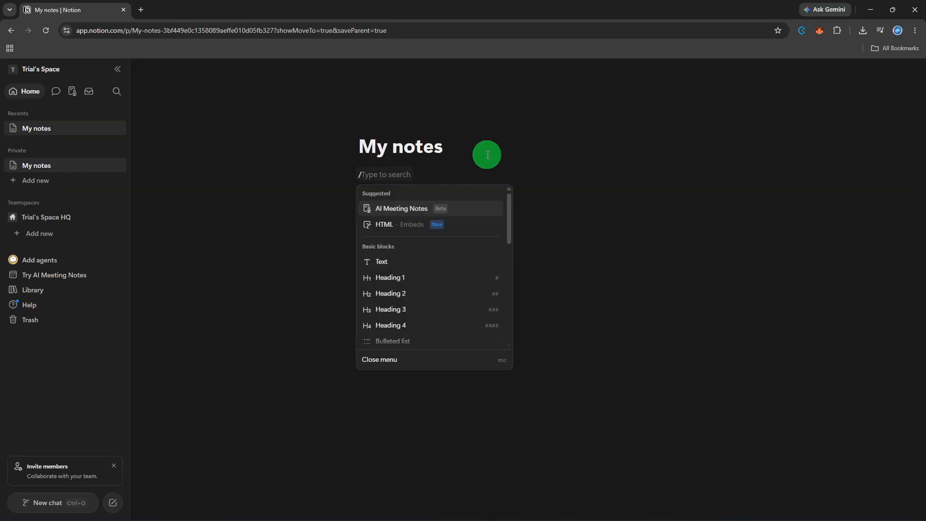
{"action": "type", "text": "head"}
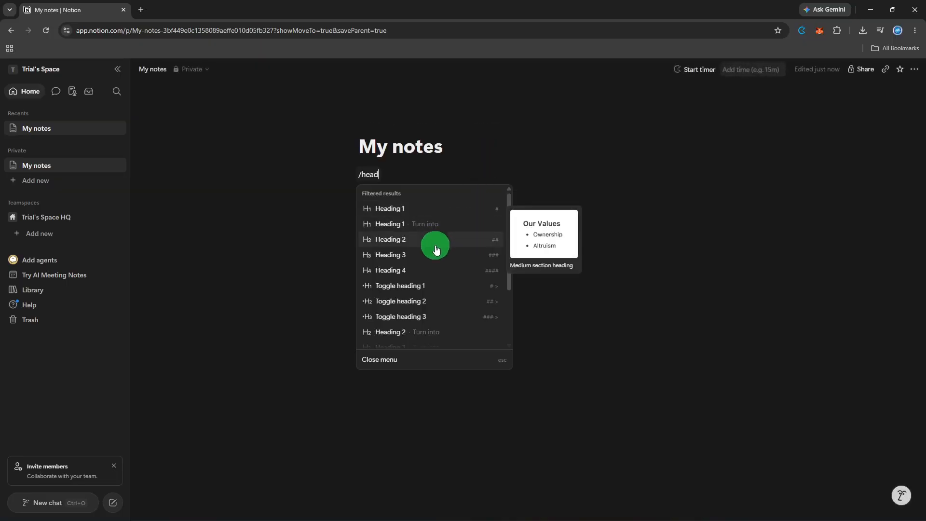
{"action": "left_click", "coordinate": [437, 207]}
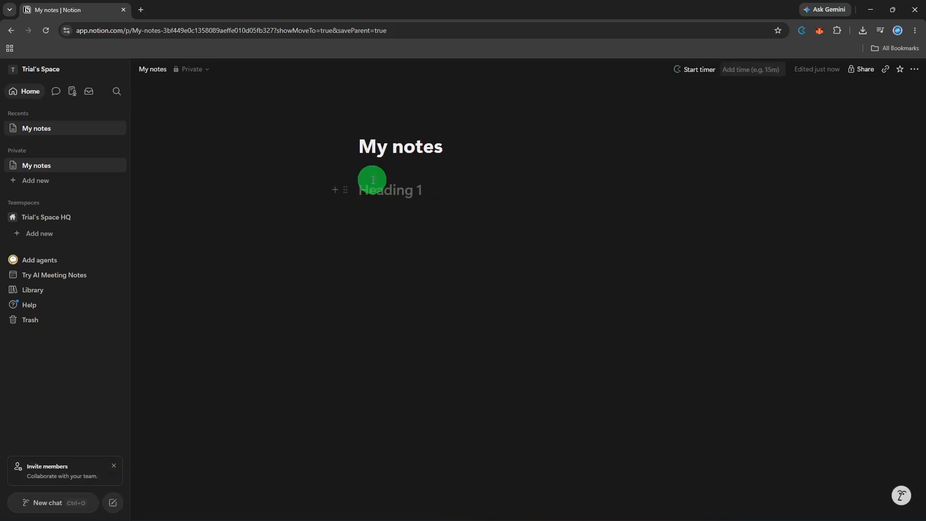
{"action": "type", "text": "I"}
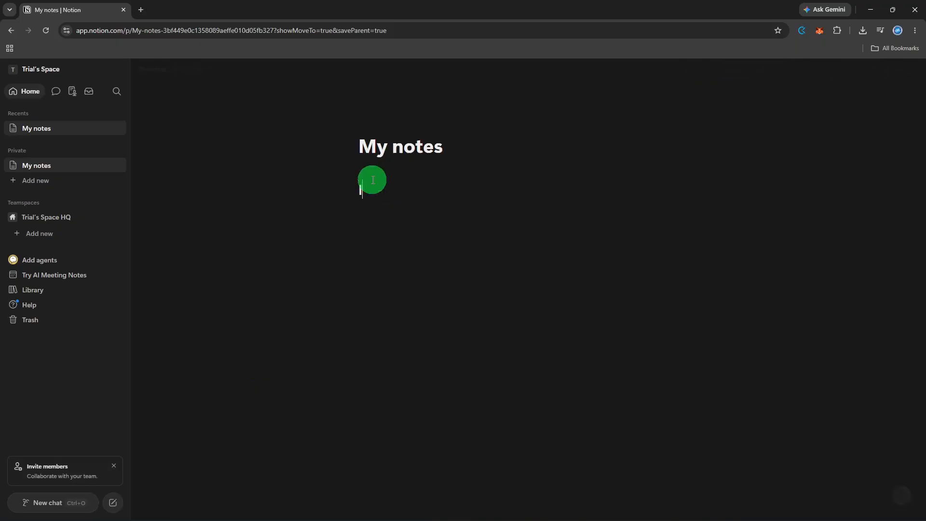
{"action": "type", "text": "'m"}
{"action": "type", "text": " using th"}
{"action": "type", "text": "is pa"}
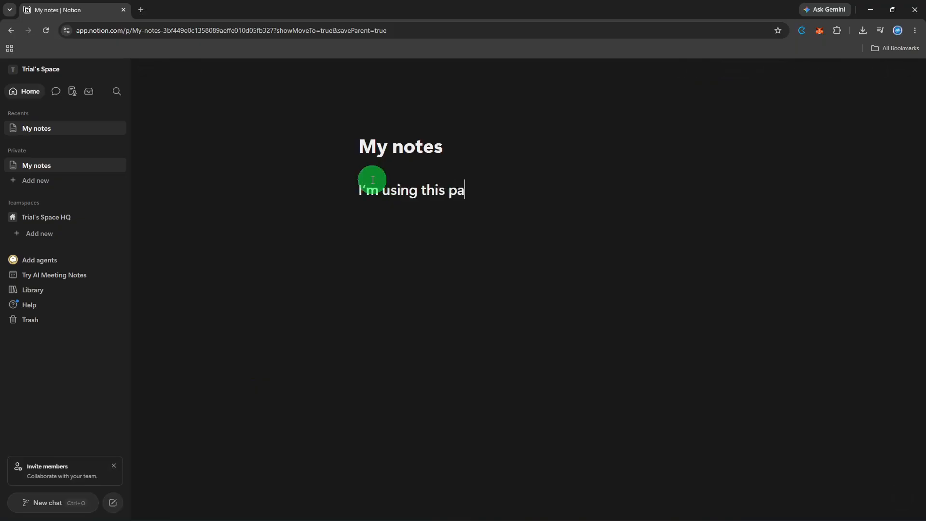
{"action": "type", "text": "ge to lea"}
{"action": "key", "text": "BackSpace"}
{"action": "key", "text": "BackSpace"}
{"action": "key", "text": "BackSpace"}
{"action": "type", "text": "keep "}
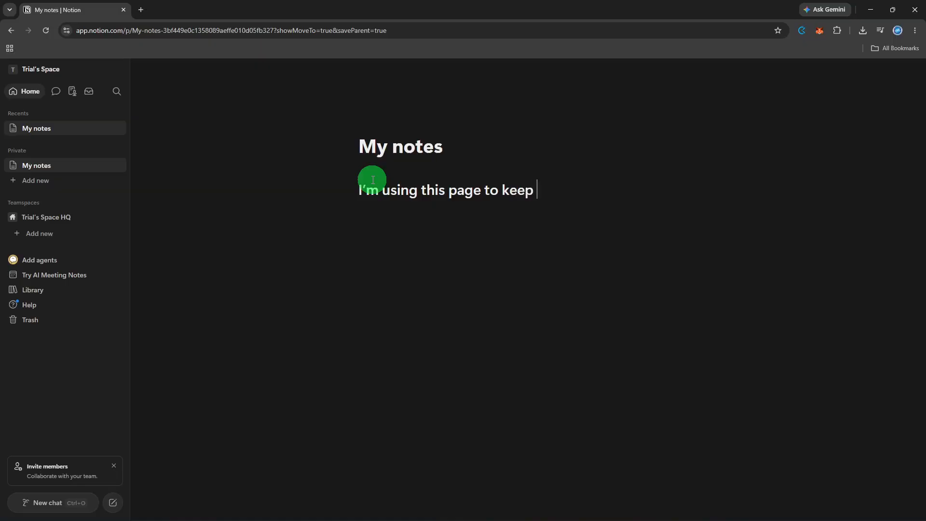
{"action": "type", "text": "r"}
{"action": "key", "text": "BackSpace"}
{"action": "type", "text": "yra"}
{"action": "key", "text": "BackSpace"}
{"action": "key", "text": "BackSpace"}
{"action": "key", "text": "BackSpace"}
{"action": "type", "text": "track my ideas"}
{"action": "key", "text": "Return"}
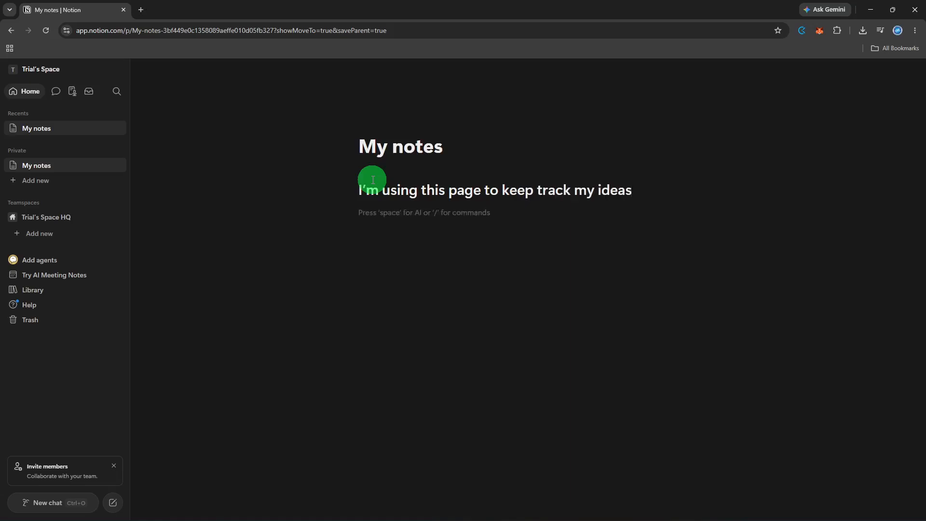
Step: Add a Heading 2 block below the first heading reading "Things I want to learn"
{"action": "type", "text": "/hea"}
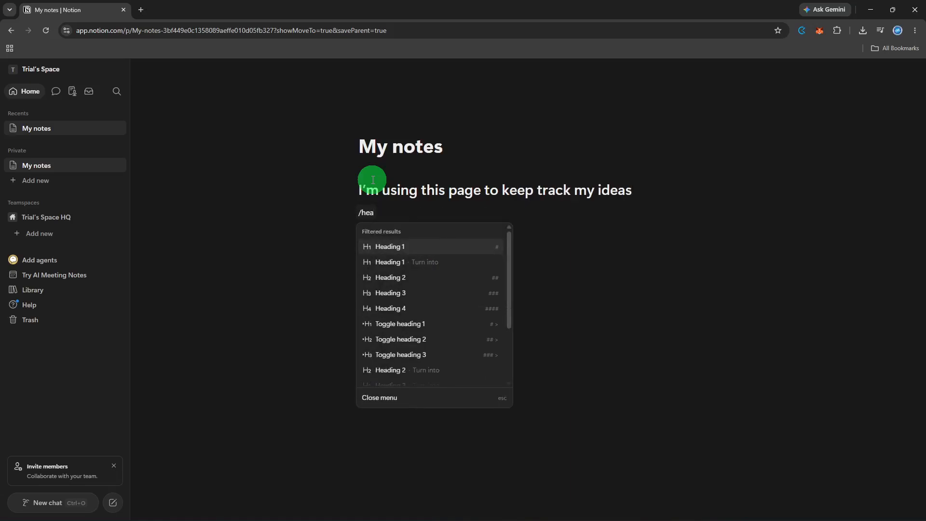
{"action": "key", "text": "Up"}
{"action": "left_click", "coordinate": [413, 278]}
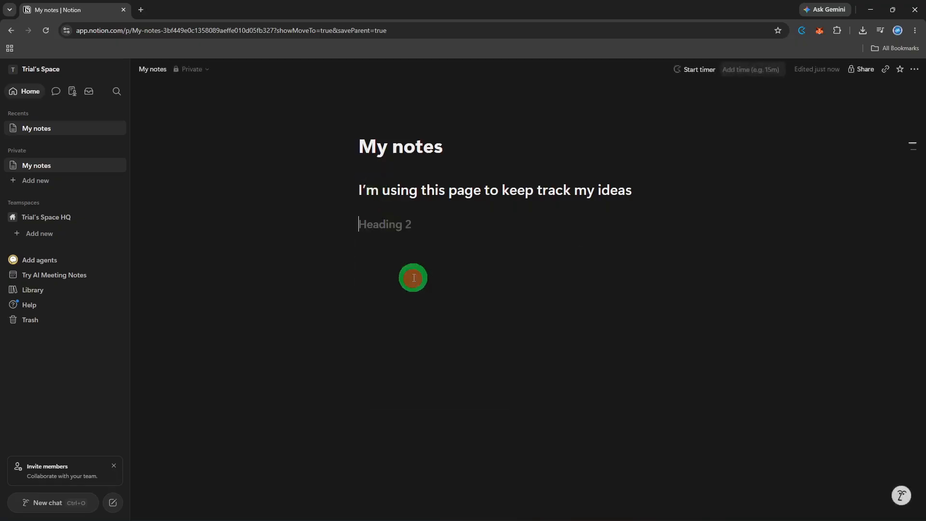
{"action": "type", "text": "Things"}
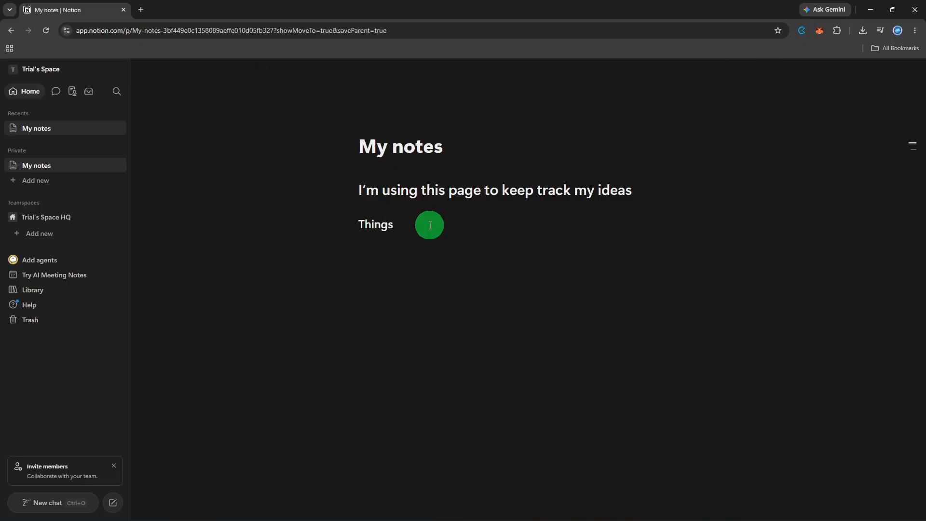
{"action": "type", "text": " I wean"}
{"action": "key", "text": "BackSpace"}
{"action": "key", "text": "BackSpace"}
{"action": "type", "text": "nt to le"}
{"action": "left_click_drag", "start_coordinate": [356, 224], "coordinate": [494, 227]}
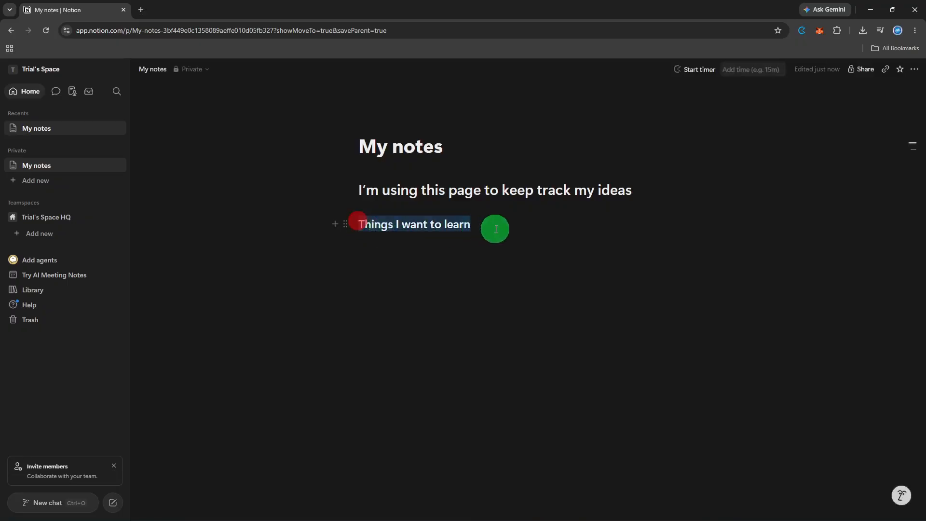
{"action": "left_click", "coordinate": [520, 250]}
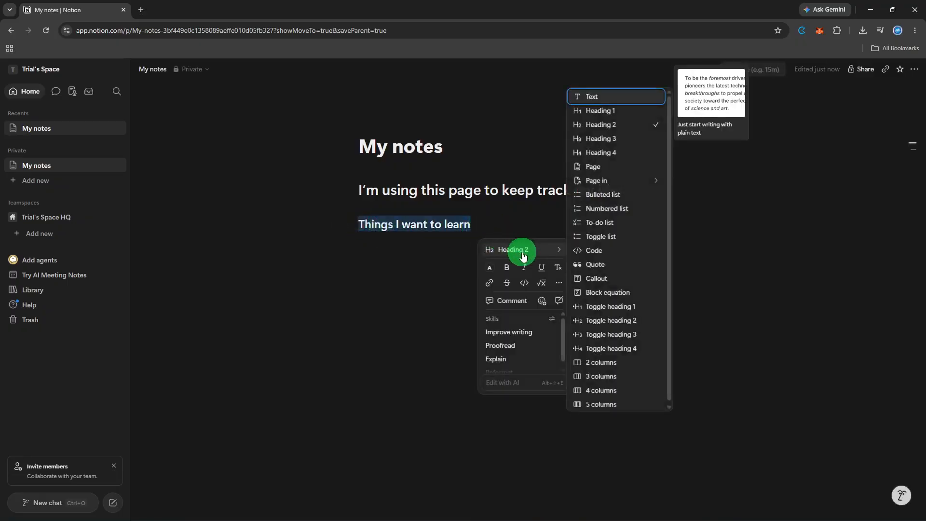
{"action": "left_click", "coordinate": [485, 223]}
Step: Append a colon to the "Things I want to learn" heading and start a new line below it
{"action": "left_click", "coordinate": [485, 223]}
{"action": "type", "text": ":"}
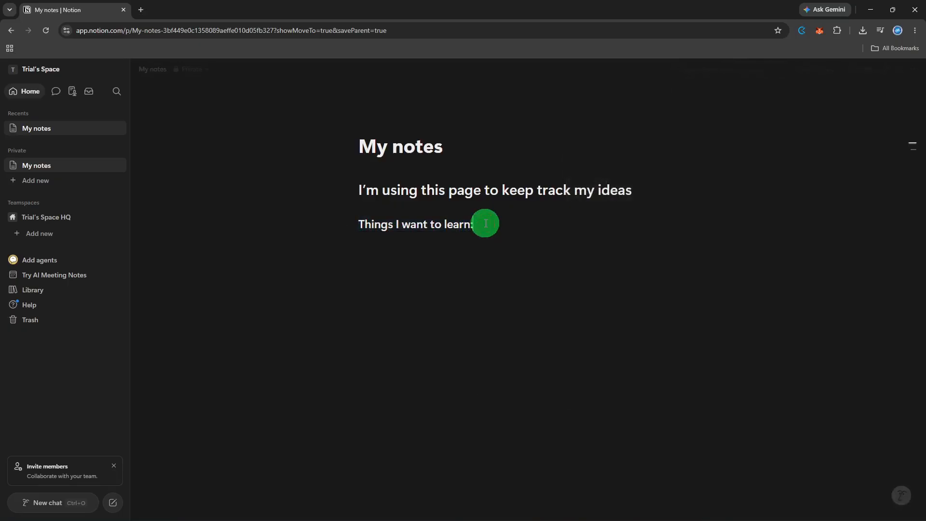
{"action": "key", "text": "Return"}
Step: Insert a toggle list under the second heading with the text "This stays hidden"
{"action": "type", "text": "/"}
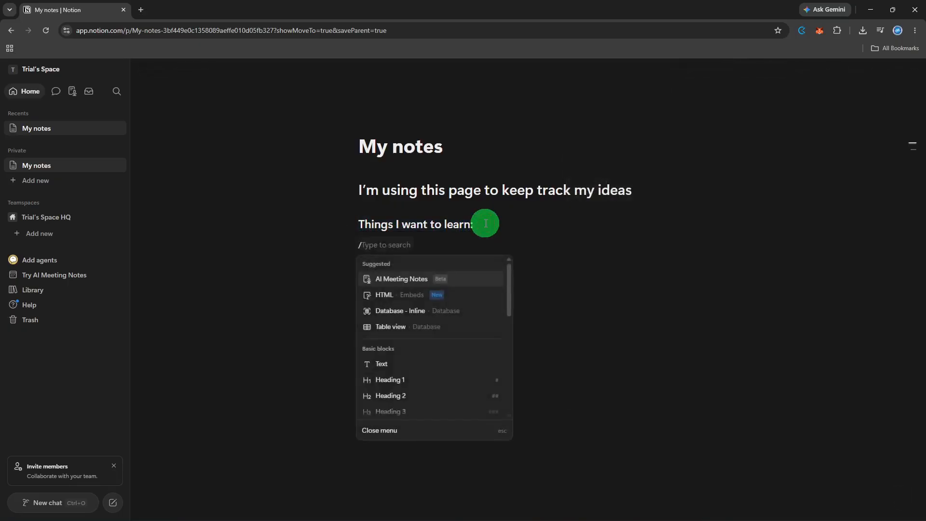
{"action": "type", "text": "togg"}
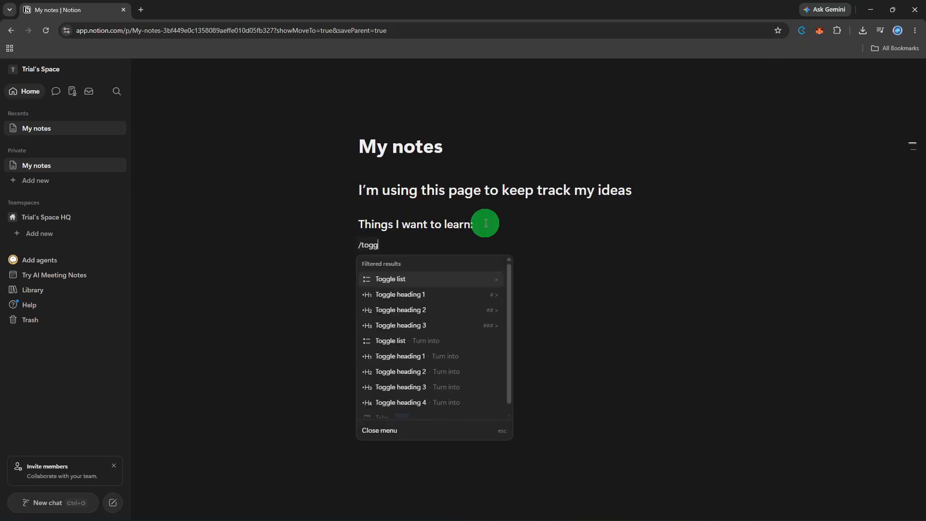
{"action": "key", "text": "Return"}
{"action": "type", "text": "This stays hidden"}
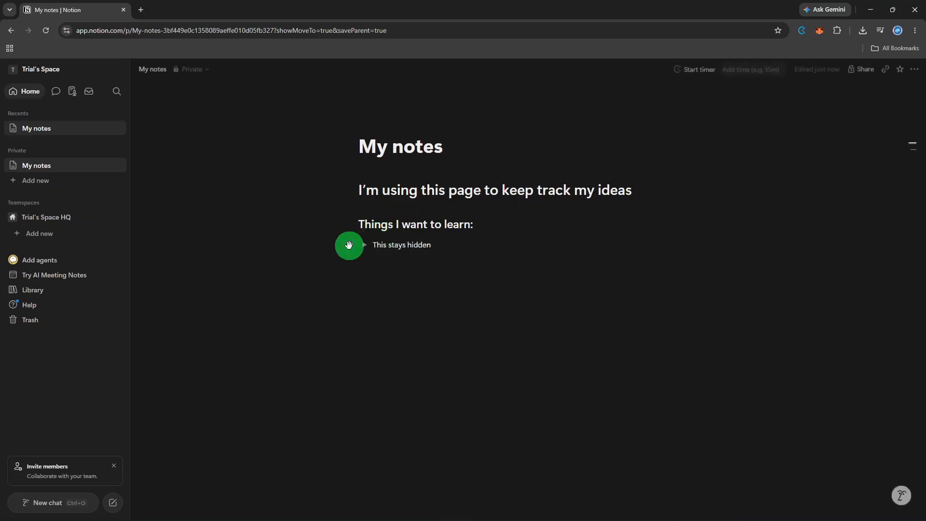
Step: Expand the "This stays hidden" toggle and insert an inline database inside it
{"action": "left_click", "coordinate": [363, 246]}
{"action": "left_click", "coordinate": [364, 246]}
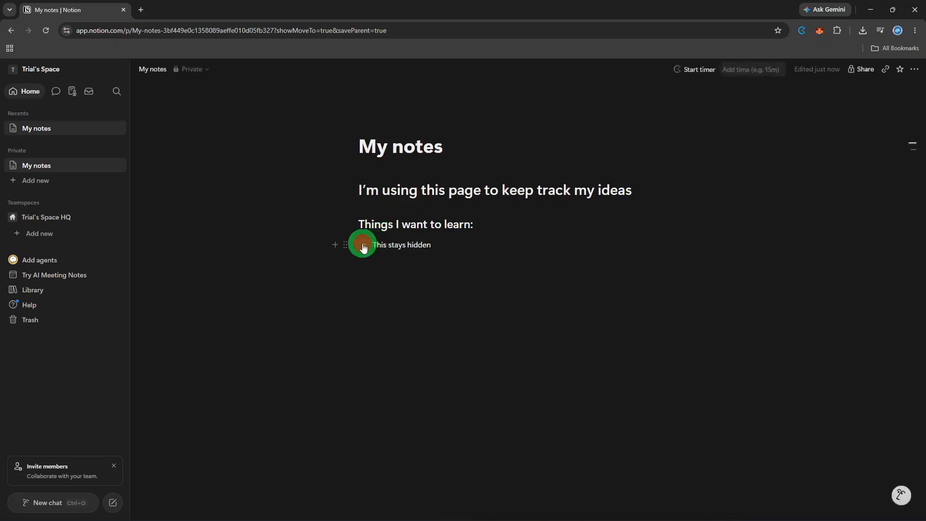
{"action": "left_click", "coordinate": [364, 246]}
{"action": "left_click", "coordinate": [363, 246]}
{"action": "left_click", "coordinate": [363, 246]}
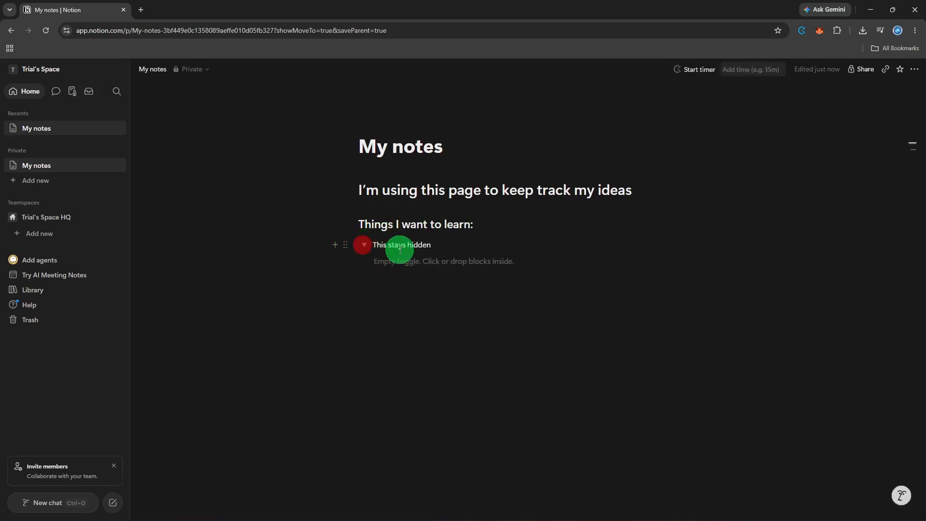
{"action": "left_click", "coordinate": [402, 252]}
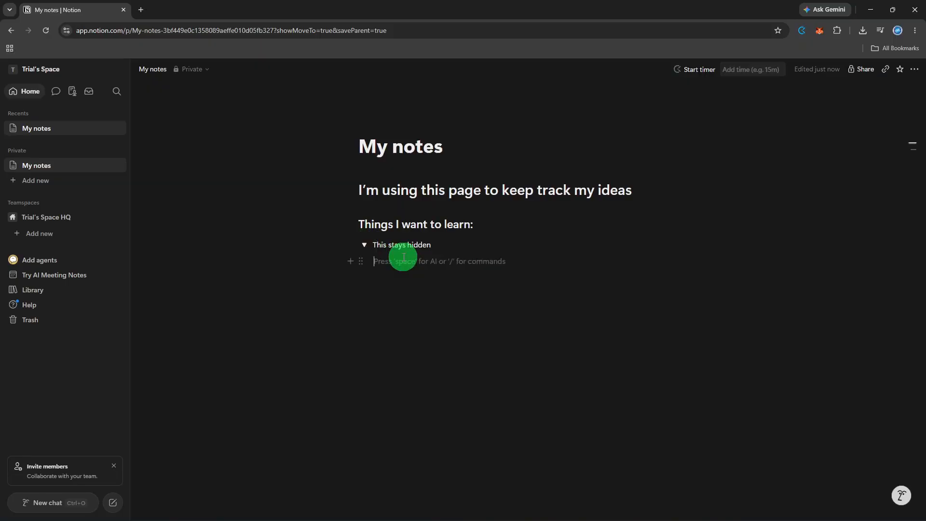
{"action": "type", "text": "/da"}
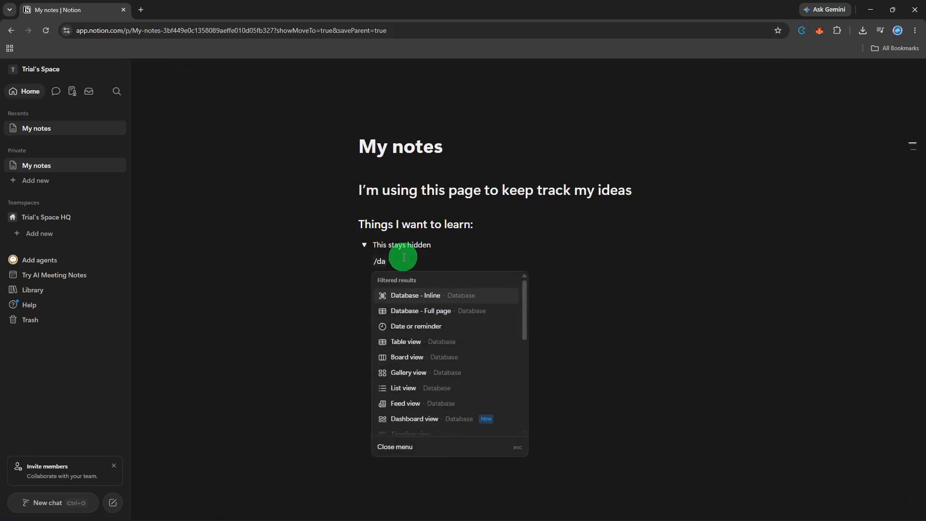
{"action": "left_click", "coordinate": [418, 295]}
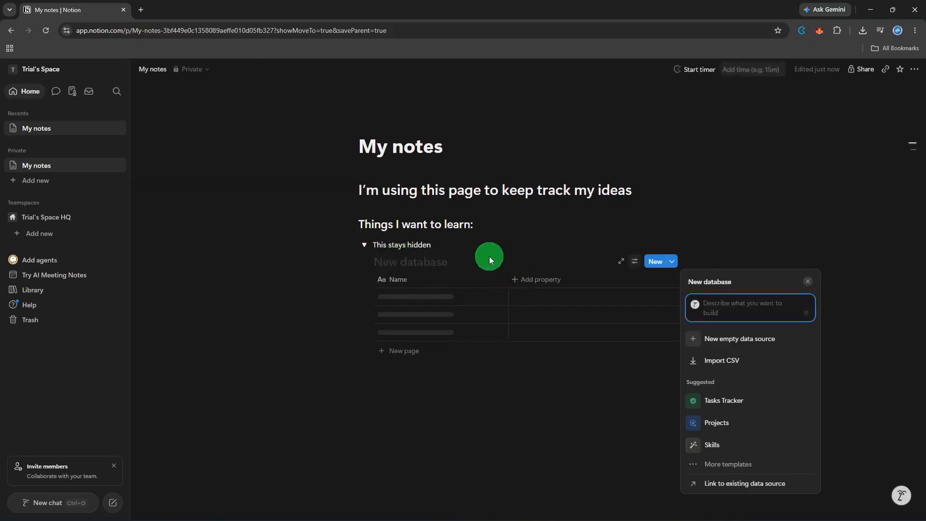
Step: Title the new inline database "Books"
{"action": "left_click", "coordinate": [429, 263]}
{"action": "type", "text": "Nooks"}
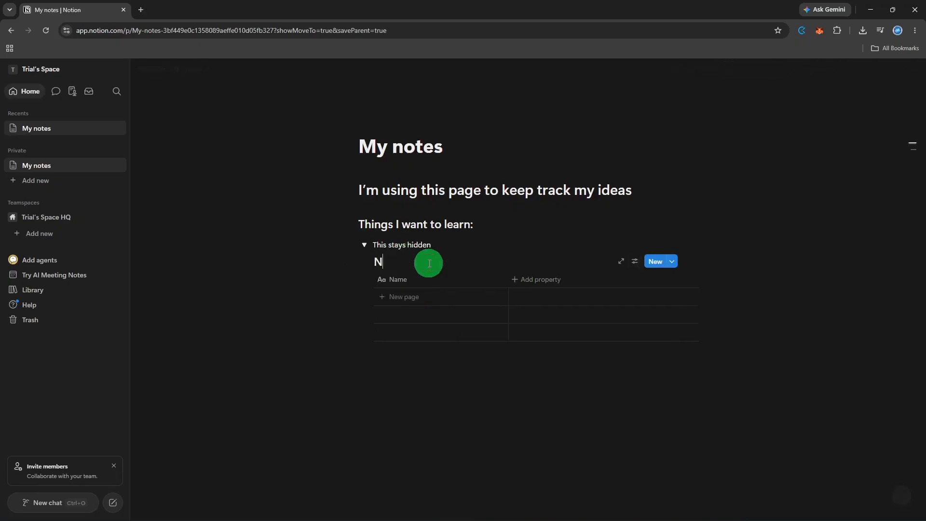
{"action": "key", "text": "BackSpace"}
{"action": "key", "text": "BackSpace"}
{"action": "key", "text": "BackSpace"}
{"action": "key", "text": "BackSpace"}
{"action": "type", "text": "Books"}
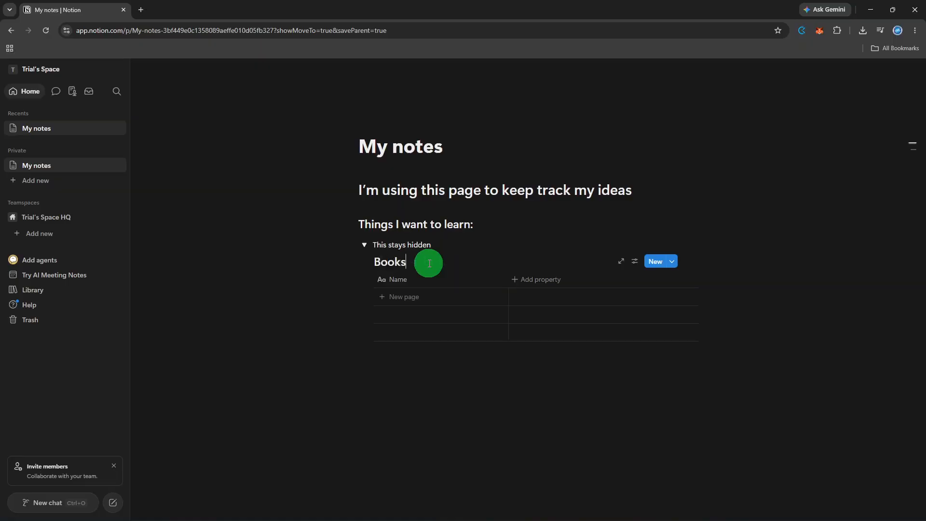
Step: Add a Text property to the Books database and name it "Author"
{"action": "left_click", "coordinate": [525, 280]}
{"action": "left_click", "coordinate": [531, 357]}
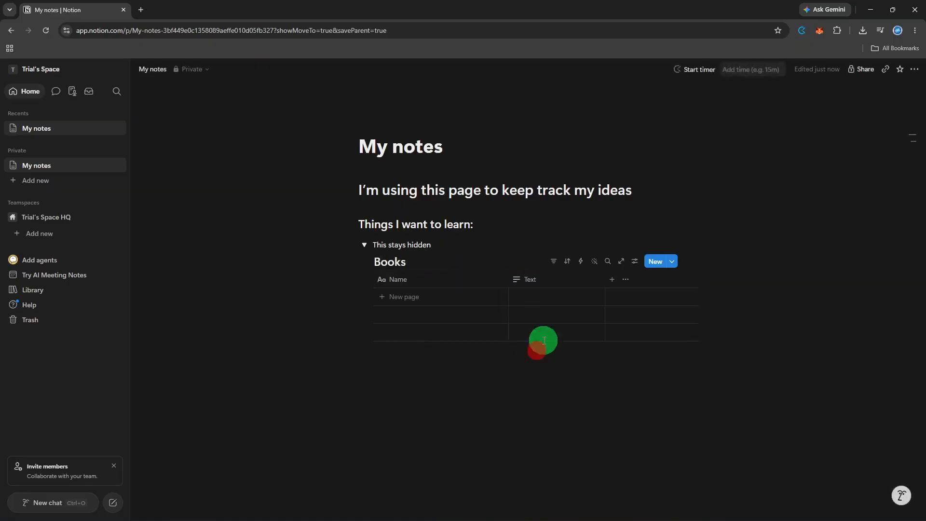
{"action": "left_click", "coordinate": [558, 282]}
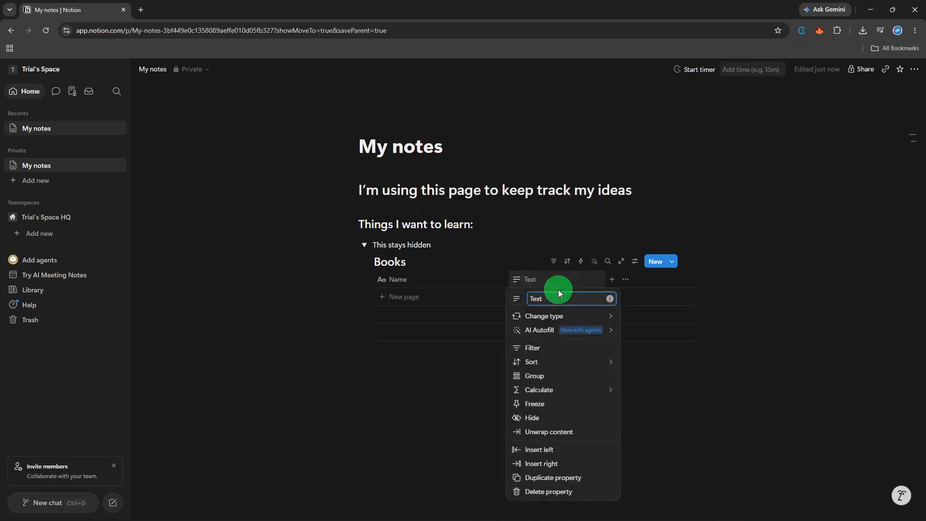
{"action": "type", "text": "Author"}
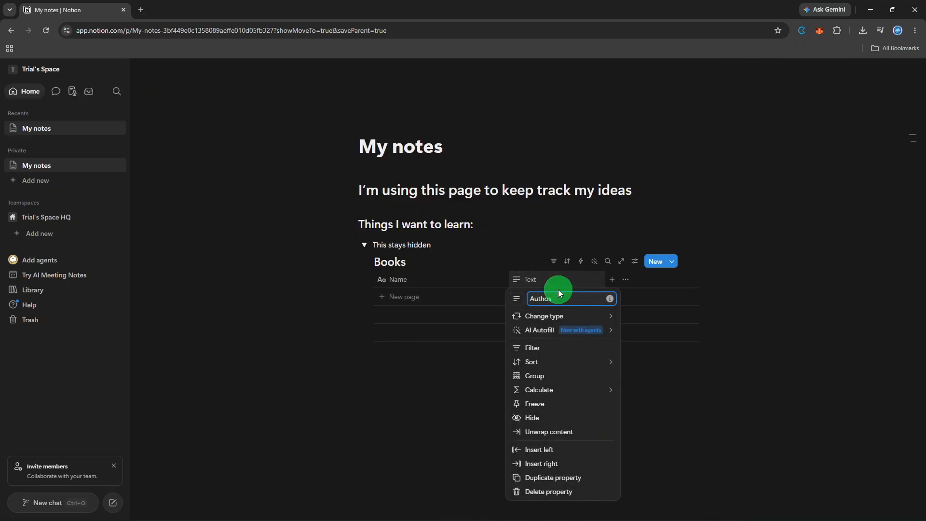
{"action": "left_click", "coordinate": [611, 277]}
Step: Add a Status property to the Books database after the Author column
{"action": "left_click", "coordinate": [611, 277]}
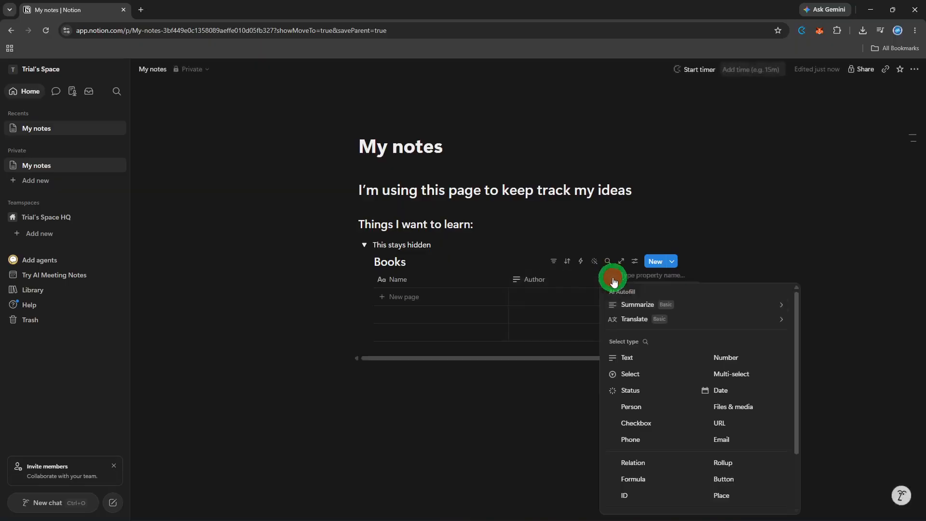
{"action": "left_click", "coordinate": [637, 386]}
{"action": "left_click", "coordinate": [512, 376]}
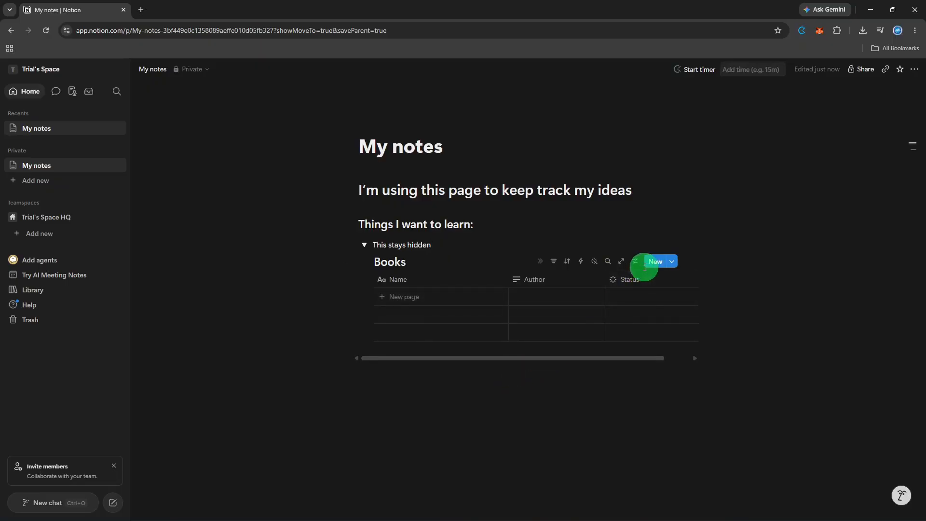
Step: Switch the Books database layout to Board and back to Table
{"action": "left_click", "coordinate": [672, 261]}
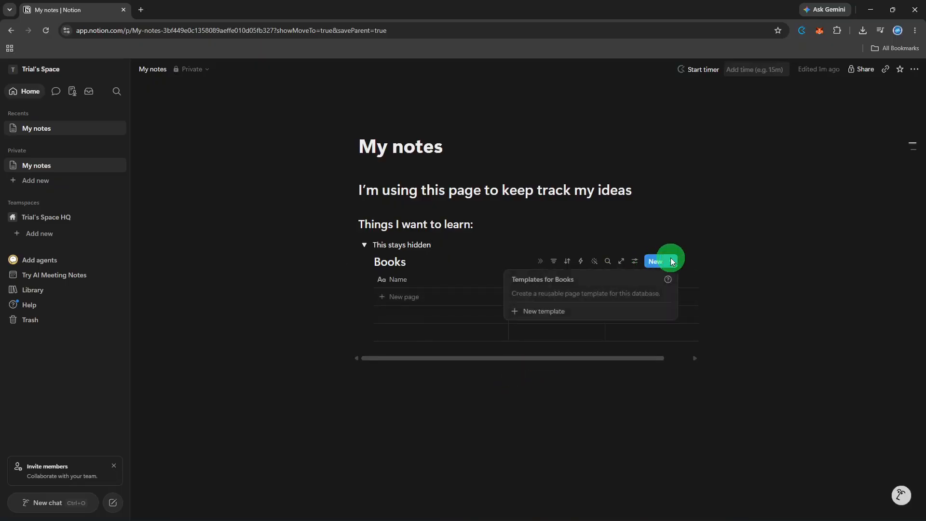
{"action": "left_click", "coordinate": [672, 261]}
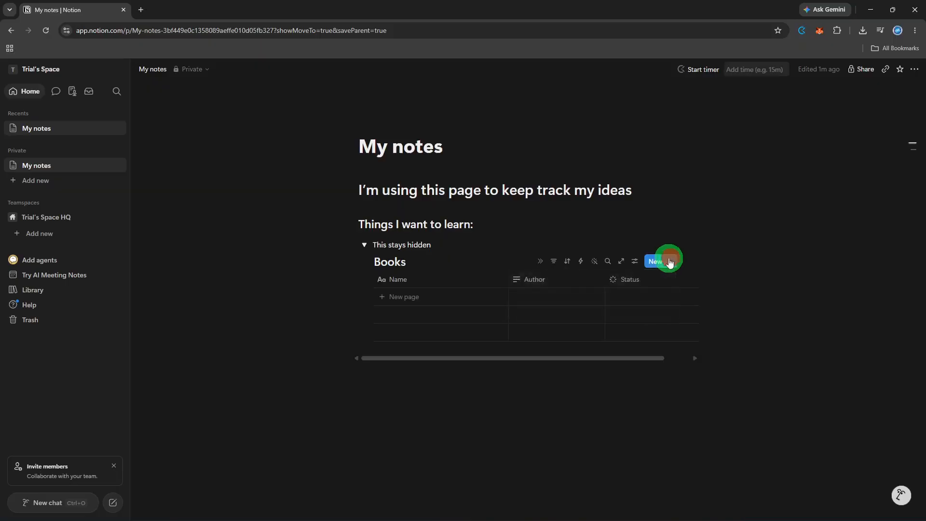
{"action": "left_click", "coordinate": [636, 261]}
{"action": "left_click", "coordinate": [771, 288]}
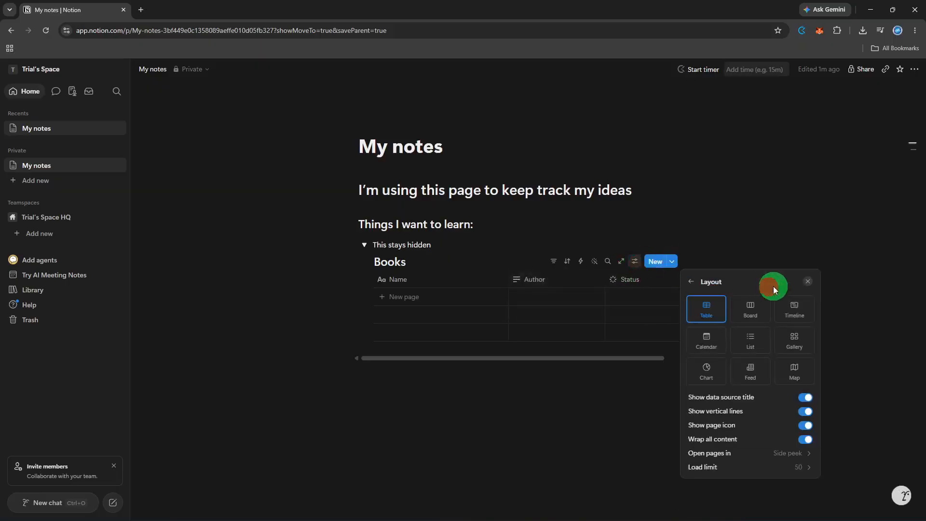
{"action": "left_click", "coordinate": [747, 319]}
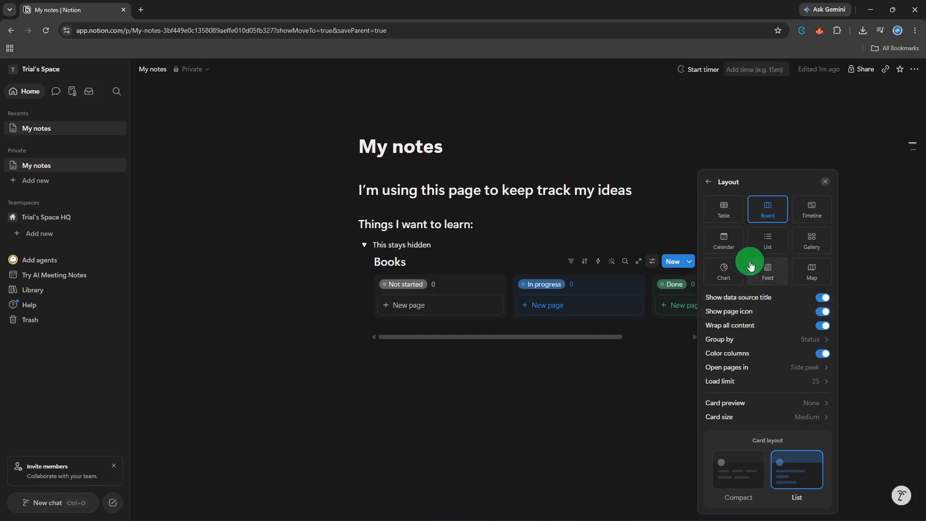
{"action": "left_click", "coordinate": [725, 220]}
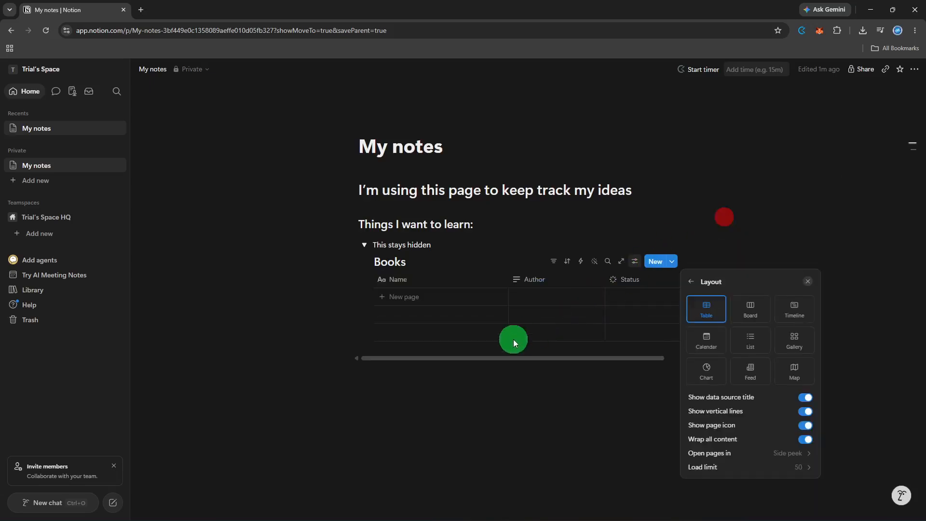
Step: Create a new private page titled "Daily Notes"
{"action": "left_click", "coordinate": [111, 503]}
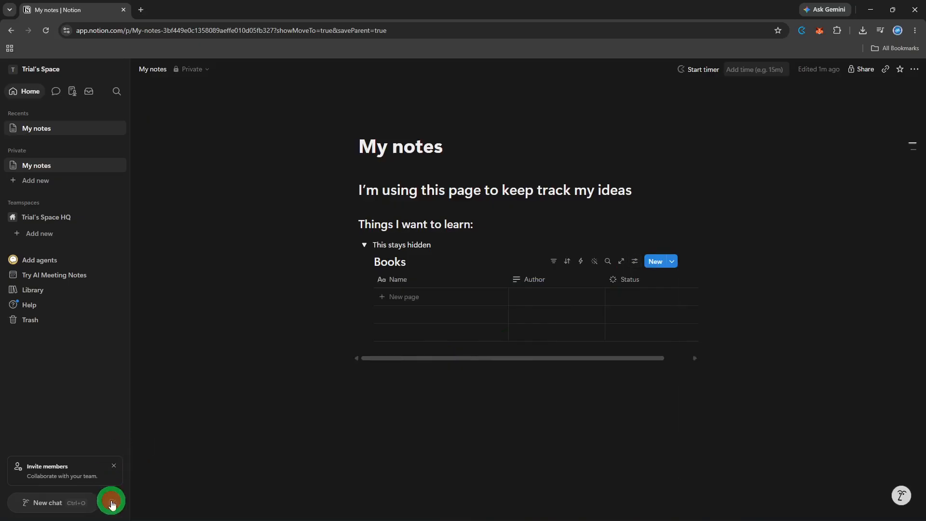
{"action": "left_click", "coordinate": [111, 503]}
{"action": "left_click", "coordinate": [162, 439]}
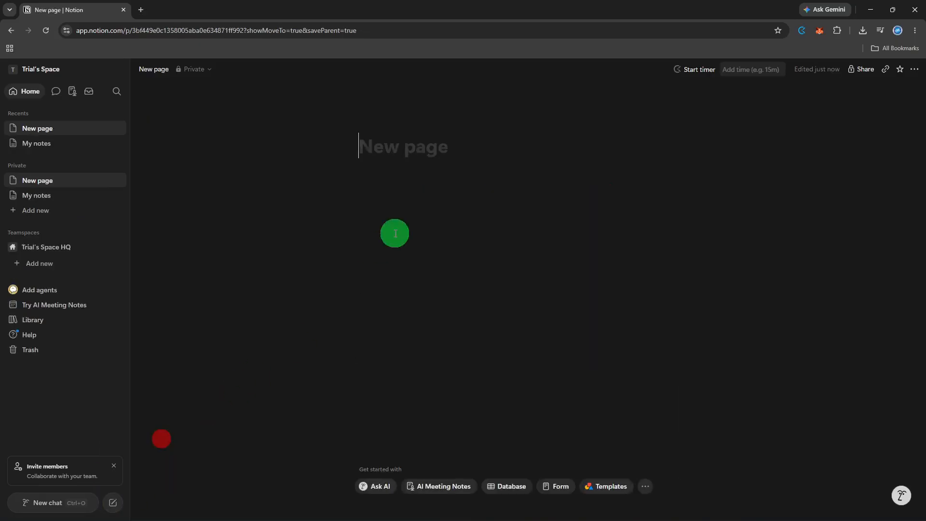
{"action": "type", "text": "Daily Notes"}
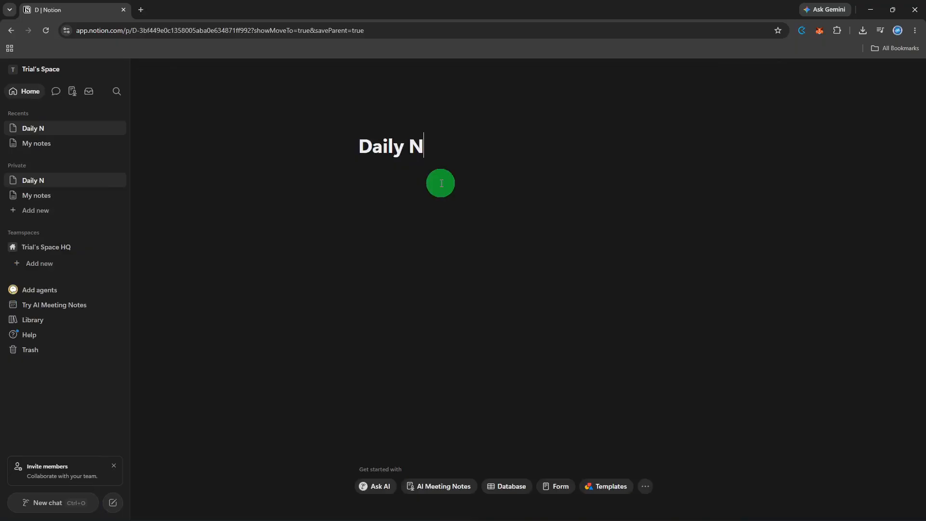
Step: Create another new private page titled "Goals"
{"action": "left_click", "coordinate": [112, 501]}
{"action": "left_click", "coordinate": [144, 435]}
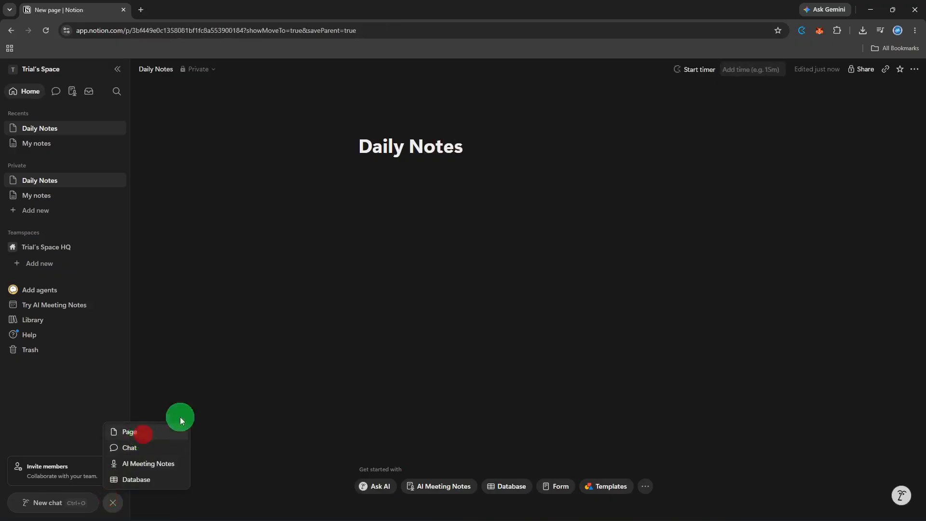
{"action": "type", "text": "Goals"}
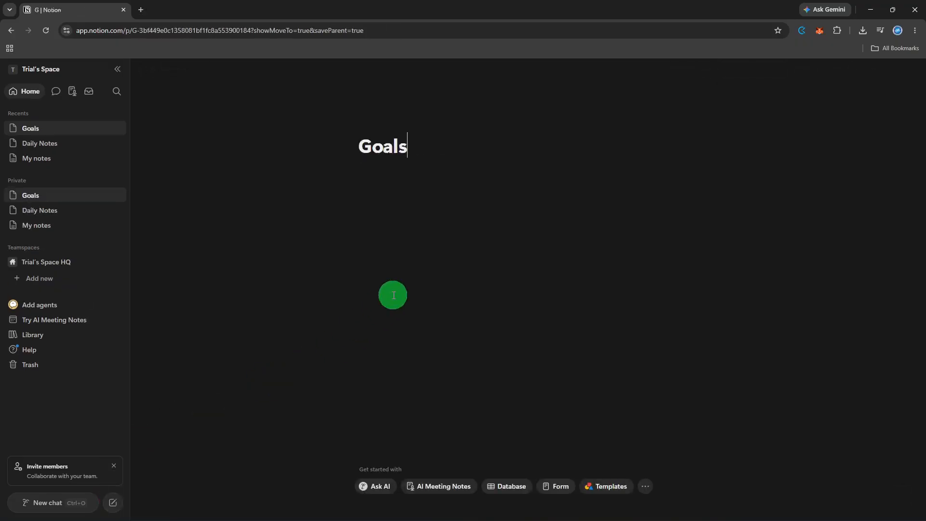
Step: Create a third new private page titled "Business Dashboard"
{"action": "left_click", "coordinate": [113, 503]}
{"action": "left_click", "coordinate": [140, 433]}
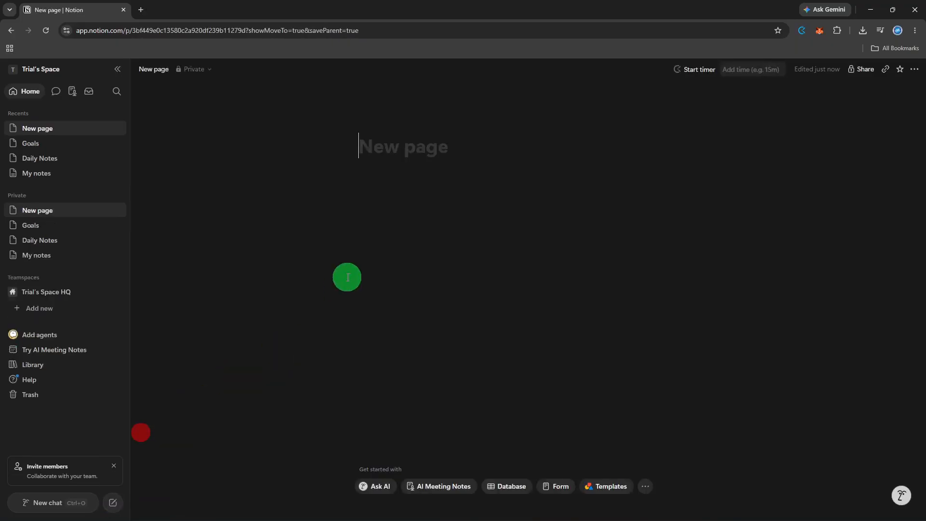
{"action": "type", "text": "Business Dashboard"}
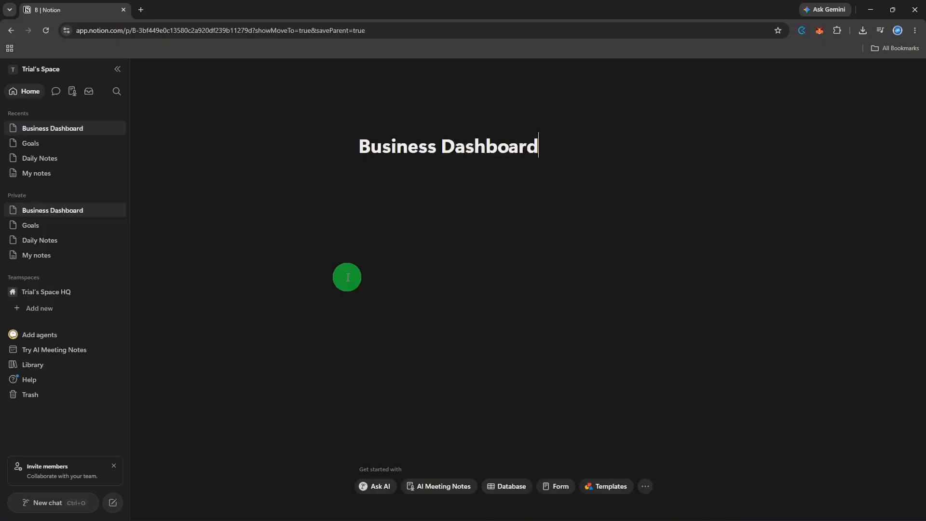
Step: In the Business Dashboard body, use the "Page in" command to add a linked new page inside My notes
{"action": "key", "text": "Return"}
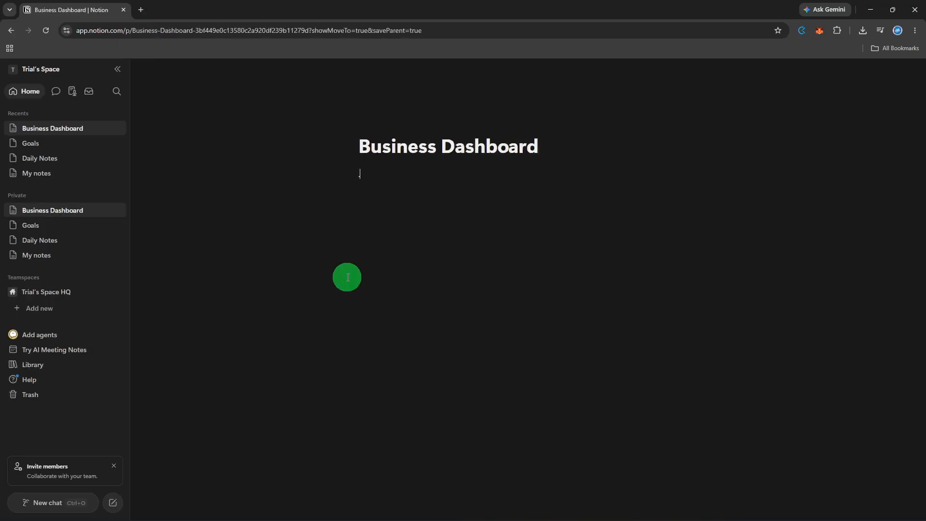
{"action": "type", "text": "/page"}
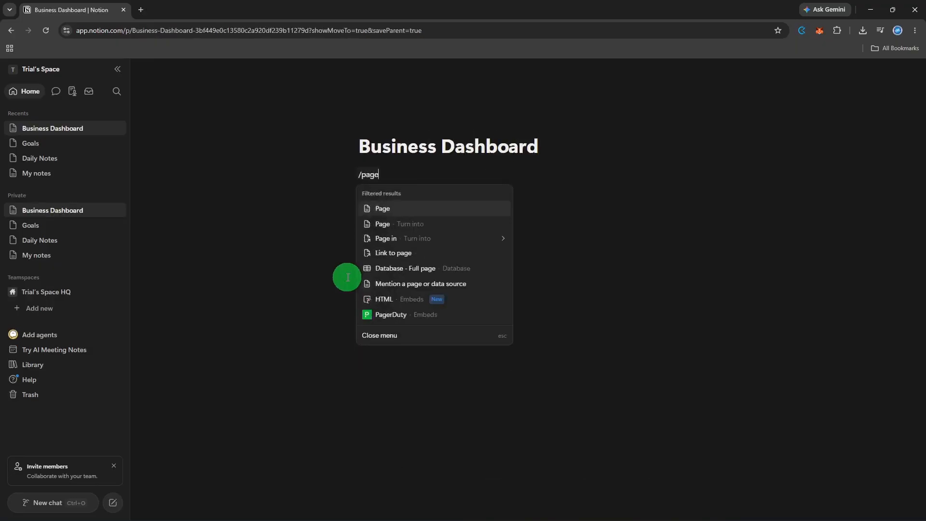
{"action": "mouse_move", "coordinate": [437, 240]}
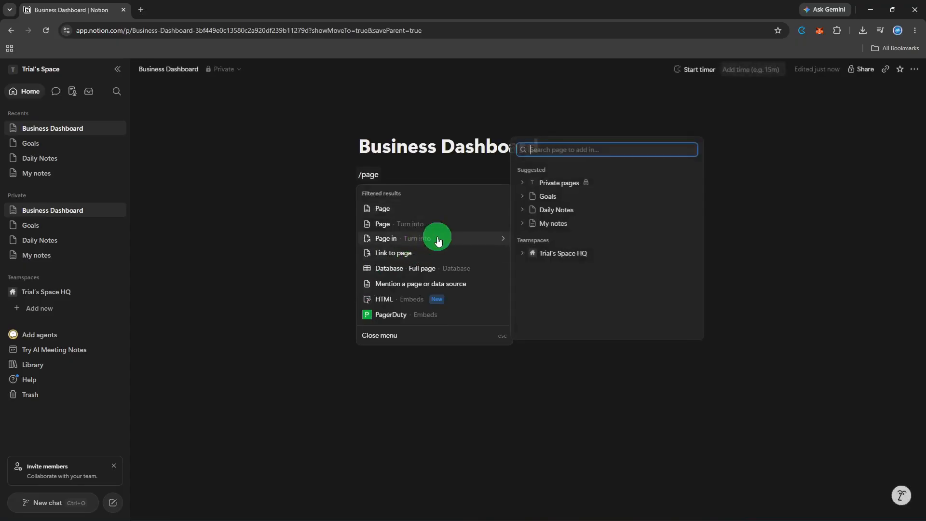
{"action": "left_click", "coordinate": [580, 225]}
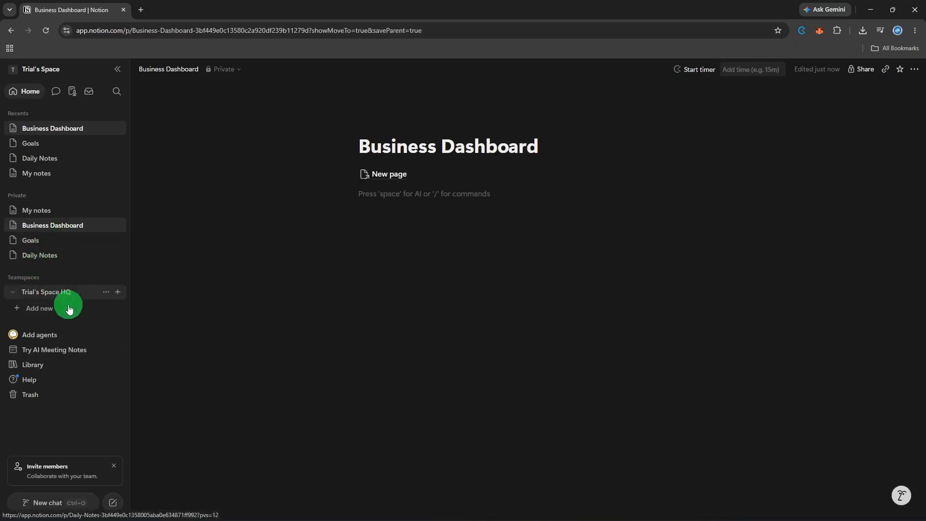
Step: Try to reorder the pages in the Private section, cancelling the switch to manual sort
{"action": "left_click", "coordinate": [109, 506]}
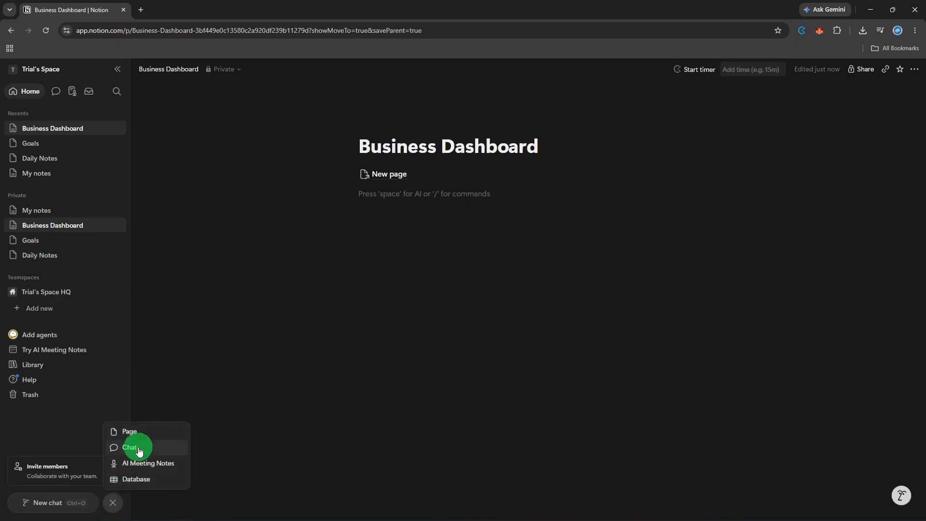
{"action": "left_click", "coordinate": [91, 404]}
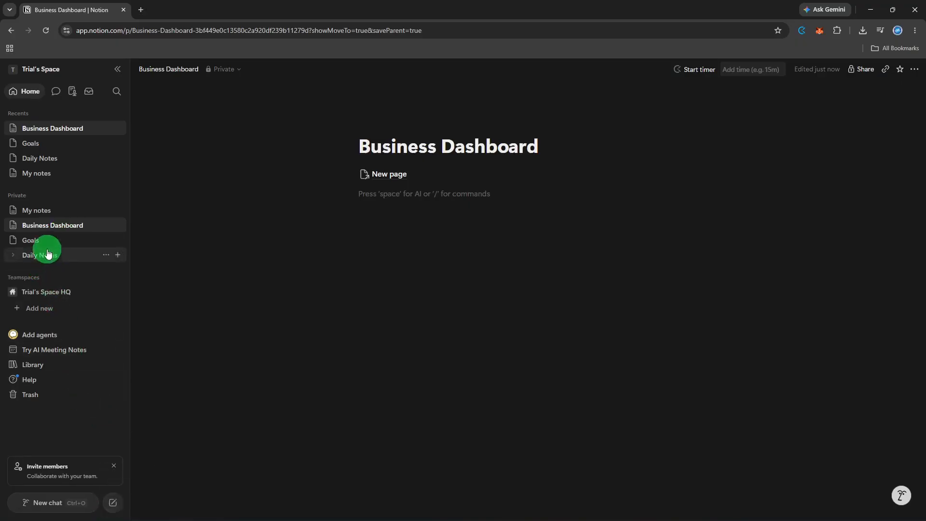
{"action": "left_click_drag", "start_coordinate": [46, 241], "coordinate": [47, 227]}
{"action": "left_click_drag", "start_coordinate": [47, 215], "coordinate": [108, 249]}
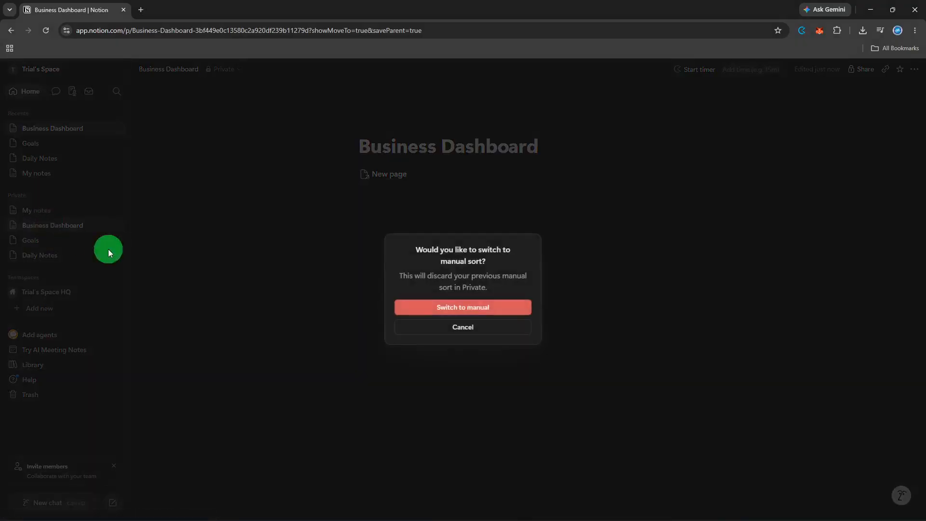
{"action": "left_click", "coordinate": [424, 333]}
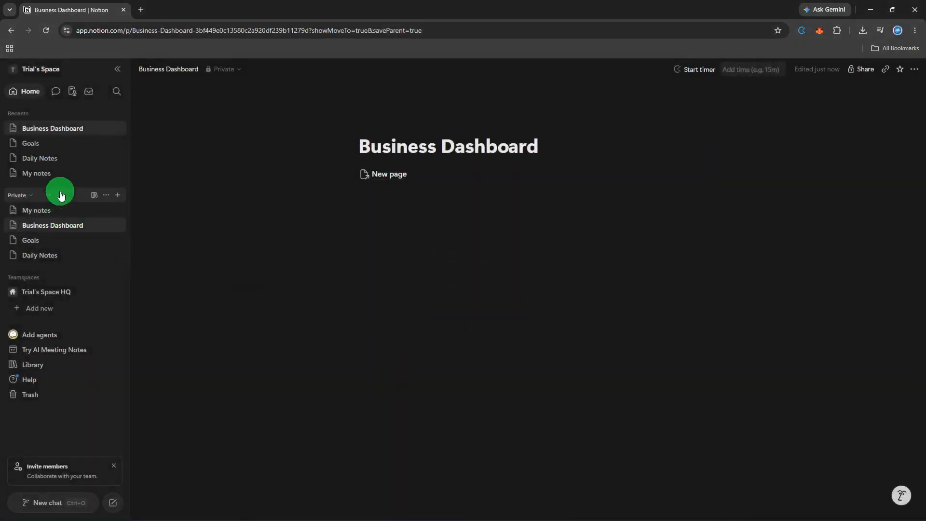
Step: Add a blank untitled page to the Private section and open the library of private pages
{"action": "left_click", "coordinate": [119, 196]}
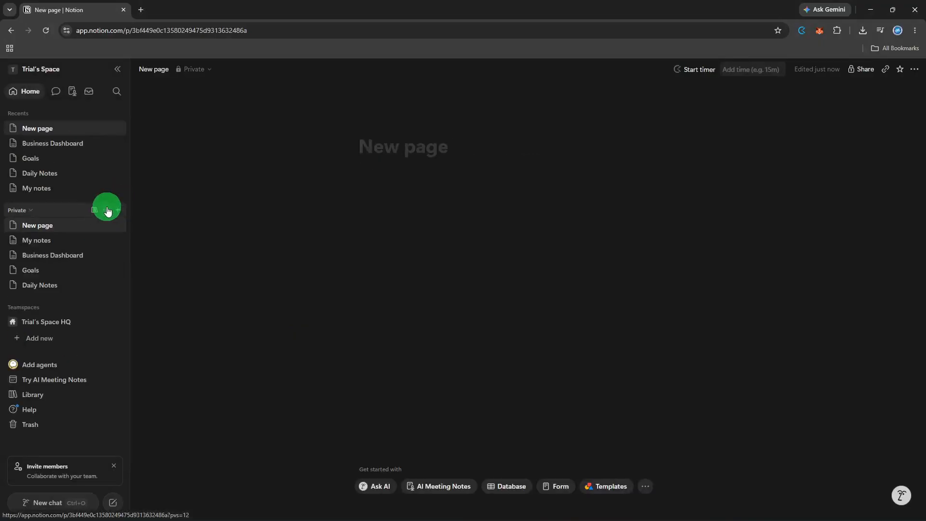
{"action": "left_click", "coordinate": [105, 211]}
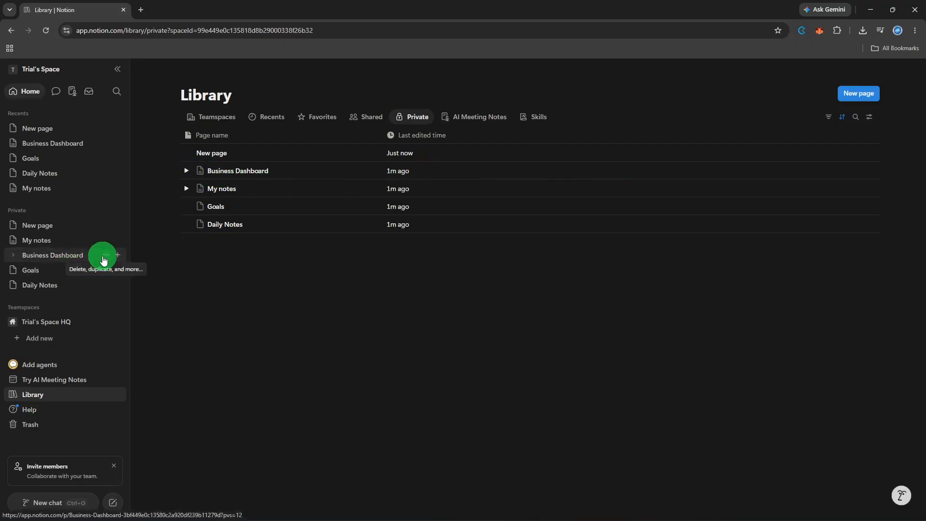
Step: Add the Business Dashboard page to the favorites
{"action": "left_click", "coordinate": [102, 255]}
{"action": "left_click", "coordinate": [114, 279]}
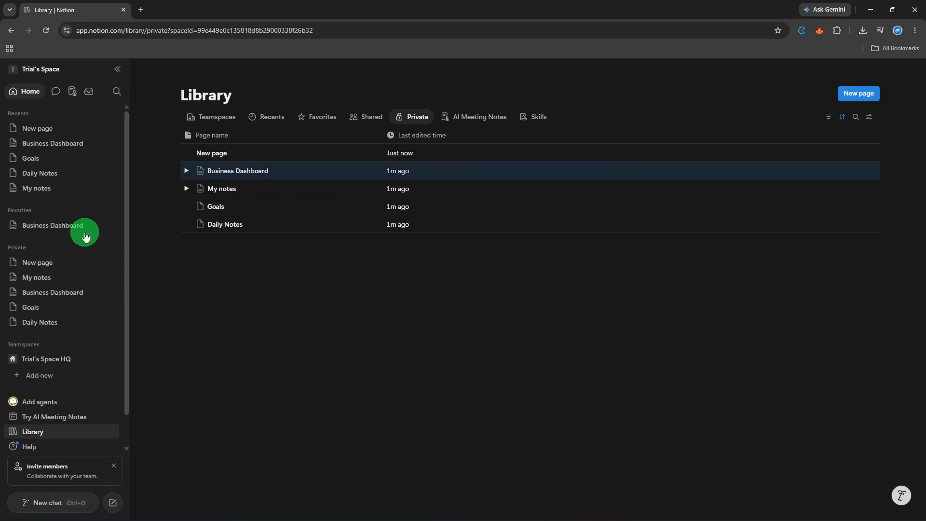
Step: Search the workspace for "youtube" and close the search
{"action": "left_click", "coordinate": [116, 91]}
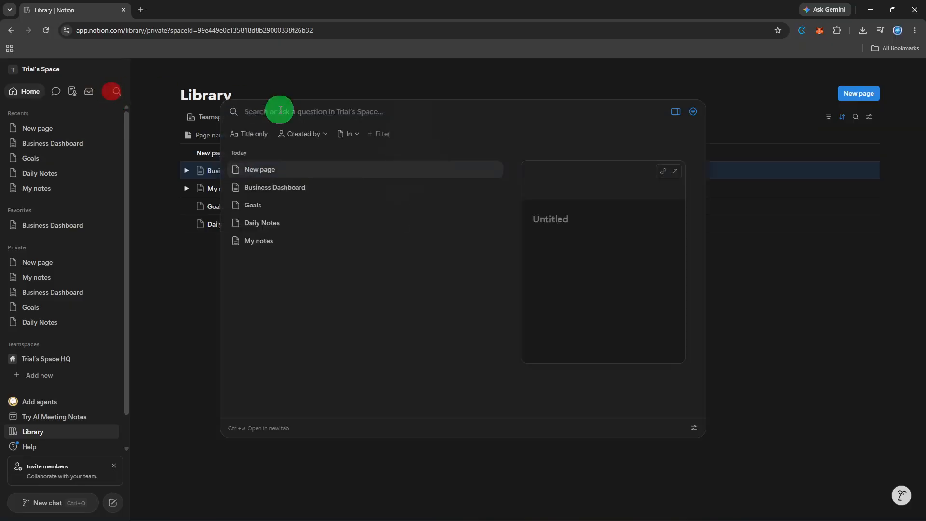
{"action": "type", "text": "youti"}
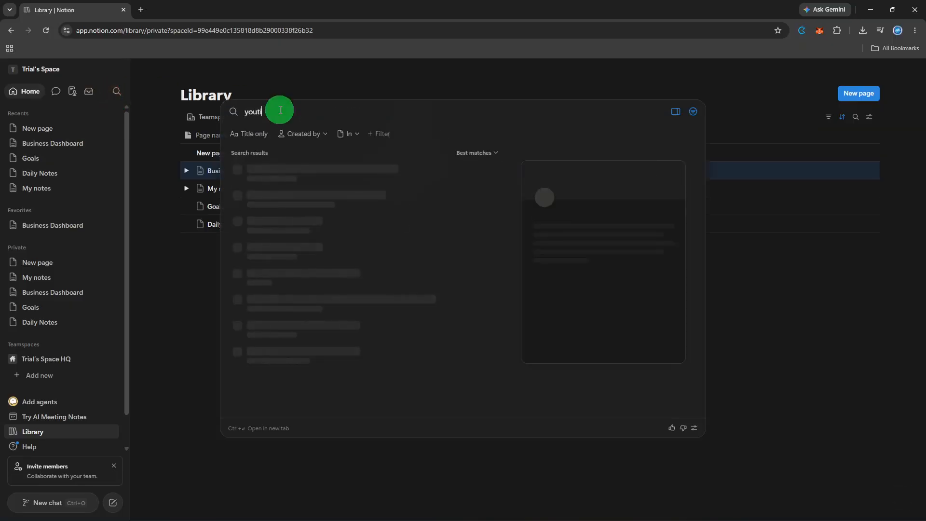
{"action": "key", "text": "BackSpace"}
{"action": "type", "text": "ube"}
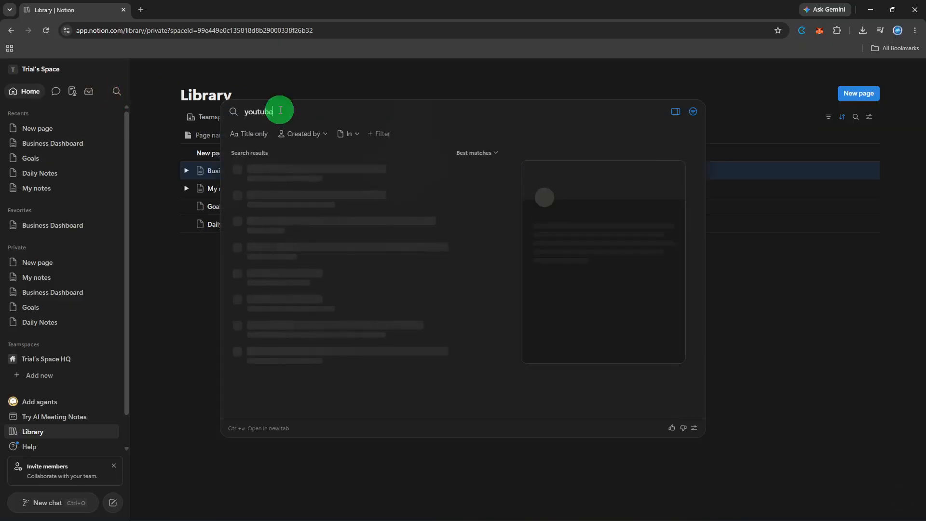
{"action": "left_click", "coordinate": [752, 272]}
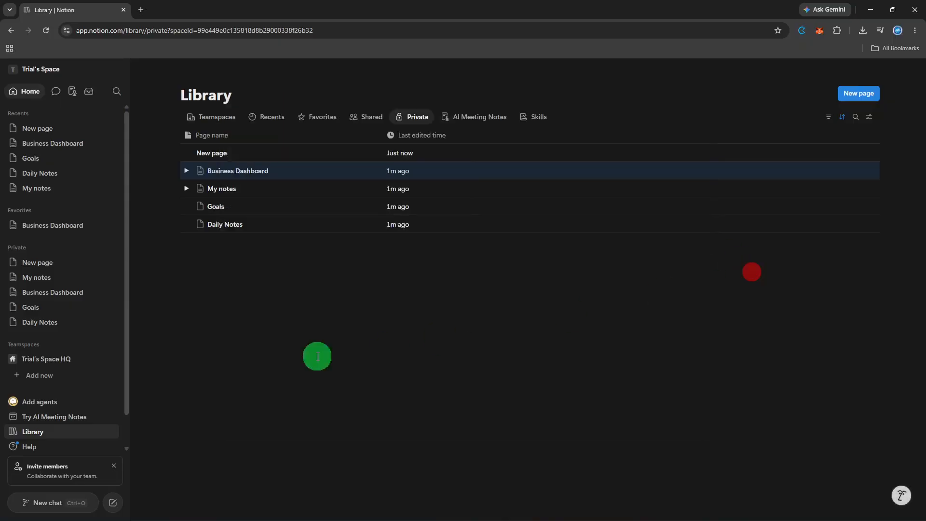
Step: Open the My notes page and copy its share link, leaving general access at "Only people invited"
{"action": "left_click", "coordinate": [67, 274]}
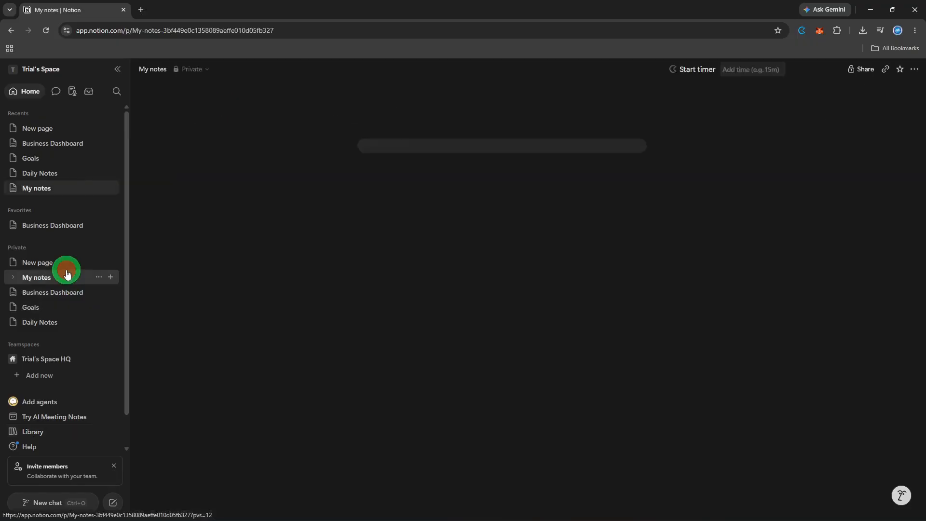
{"action": "left_click", "coordinate": [849, 71]}
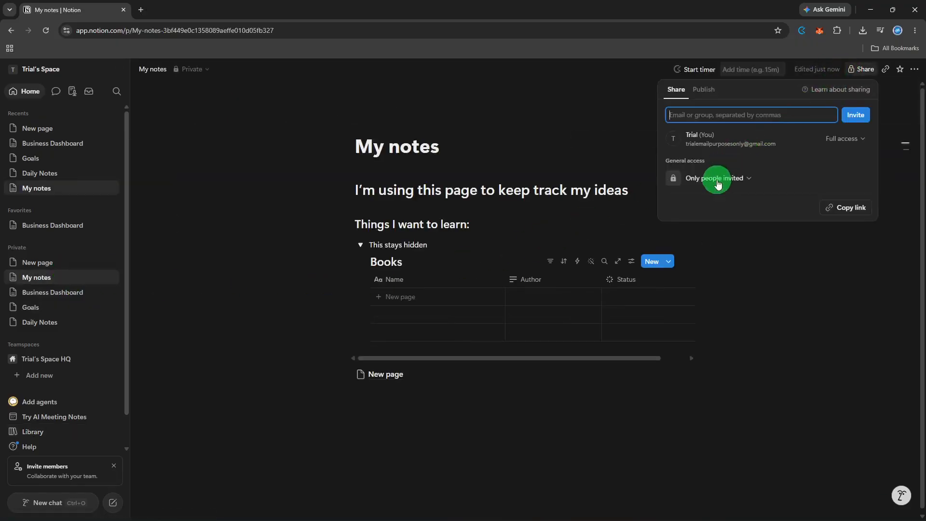
{"action": "left_click", "coordinate": [851, 208]}
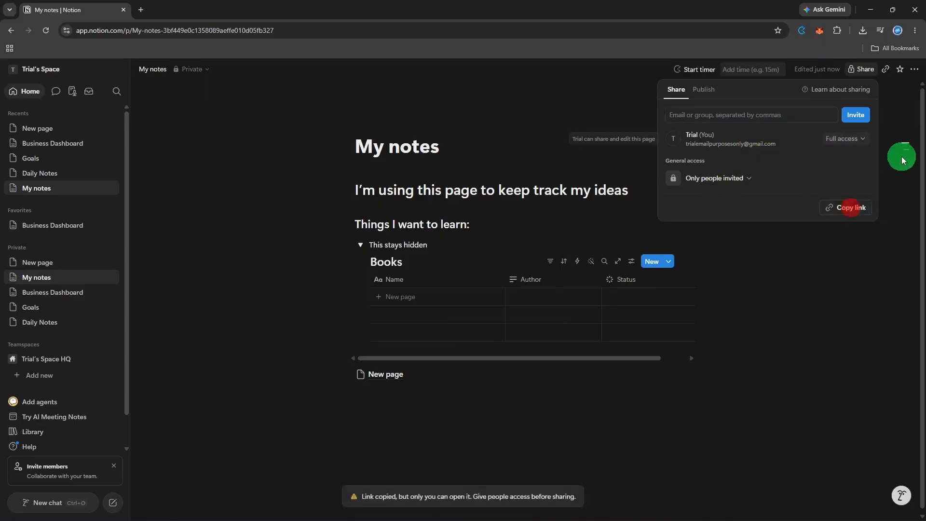
{"action": "left_click", "coordinate": [889, 180]}
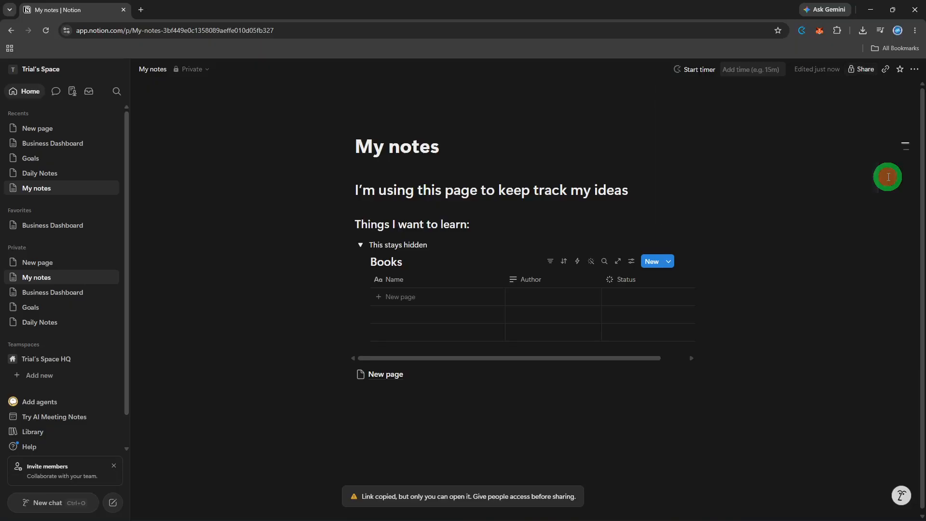
Step: Duplicate the My notes page
{"action": "left_click", "coordinate": [913, 70]}
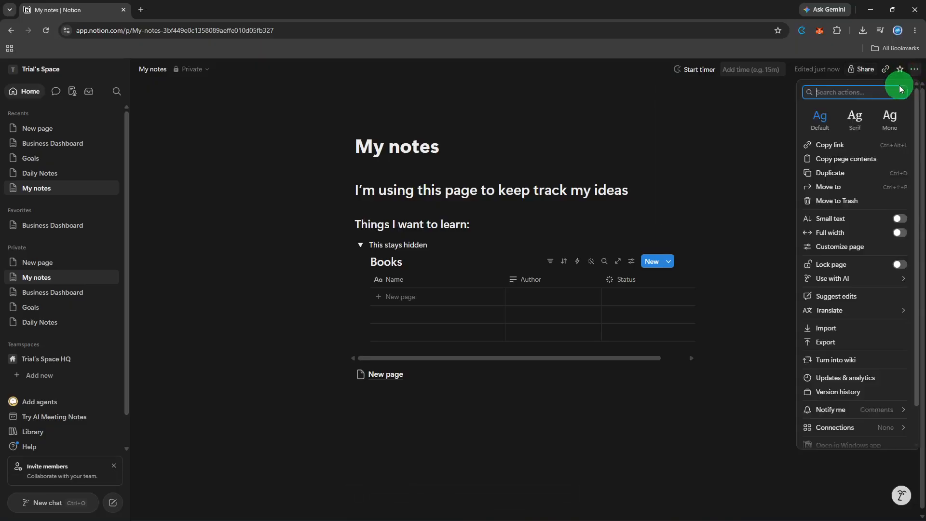
{"action": "left_click", "coordinate": [852, 172]}
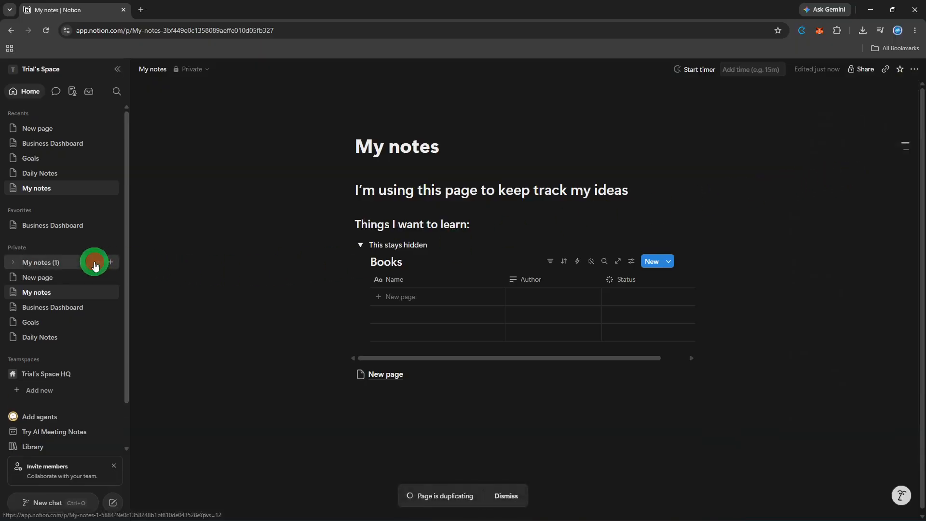
Step: Open the duplicated My notes (1) page and shorten its title to "notes"
{"action": "left_click", "coordinate": [93, 263]}
{"action": "left_click", "coordinate": [476, 147]}
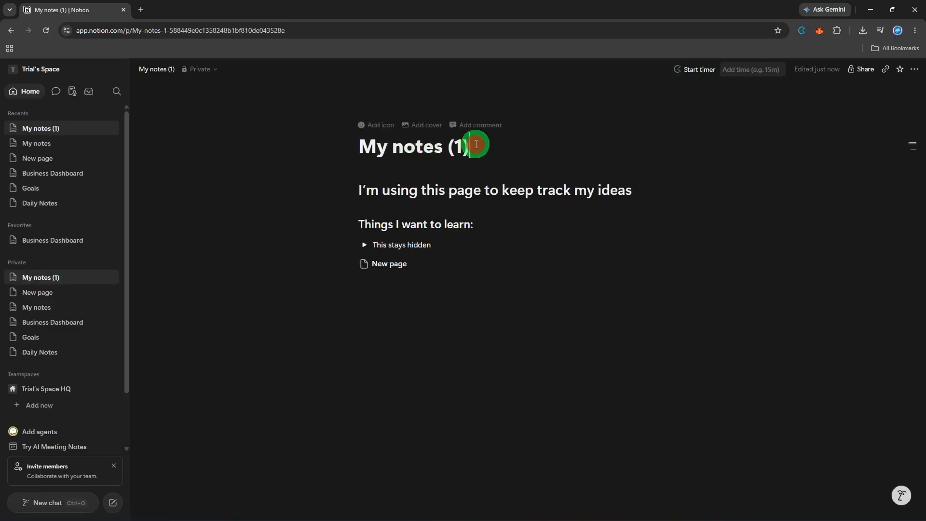
{"action": "left_click", "coordinate": [393, 153]}
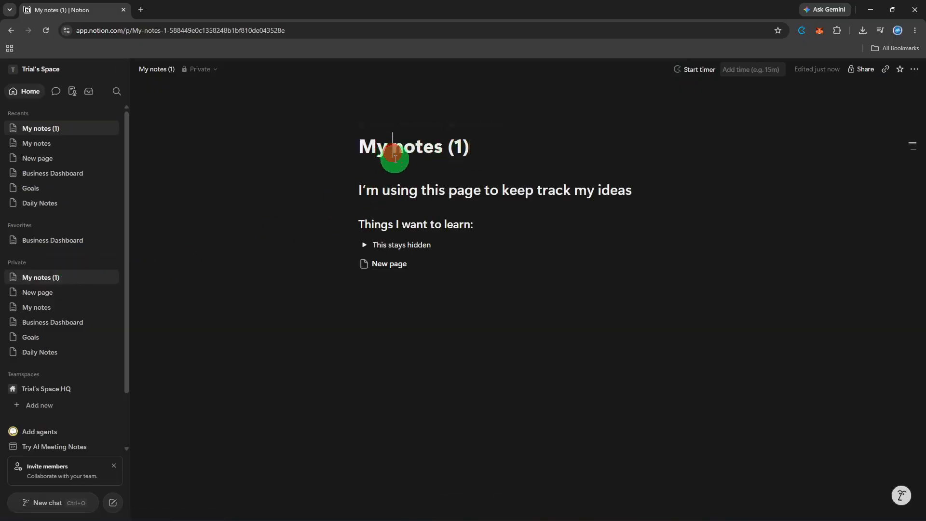
{"action": "key", "text": "BackSpace"}
{"action": "key", "text": "BackSpace"}
{"action": "key", "text": "BackSpace"}
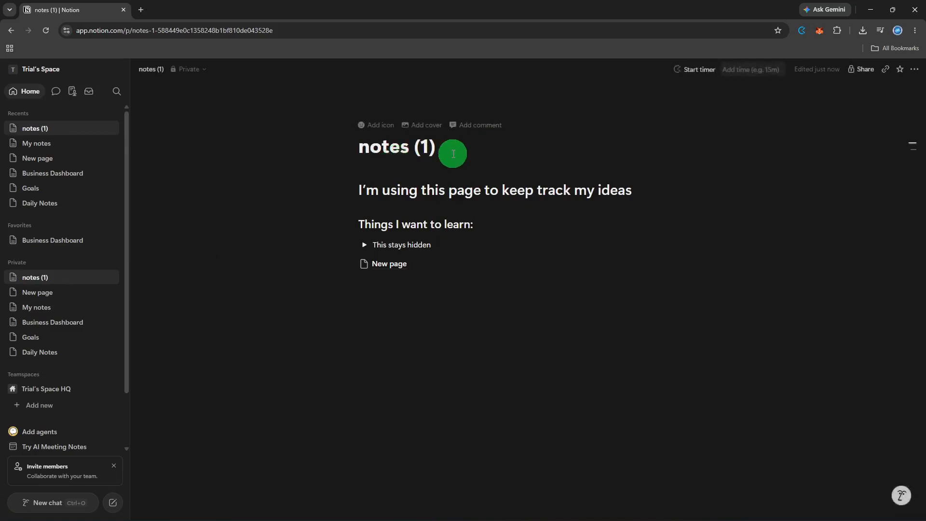
{"action": "left_click", "coordinate": [453, 154]}
{"action": "key", "text": "BackSpace"}
{"action": "key", "text": "BackSpace"}
{"action": "key", "text": "BackSpace"}
{"action": "key", "text": "BackSpace"}
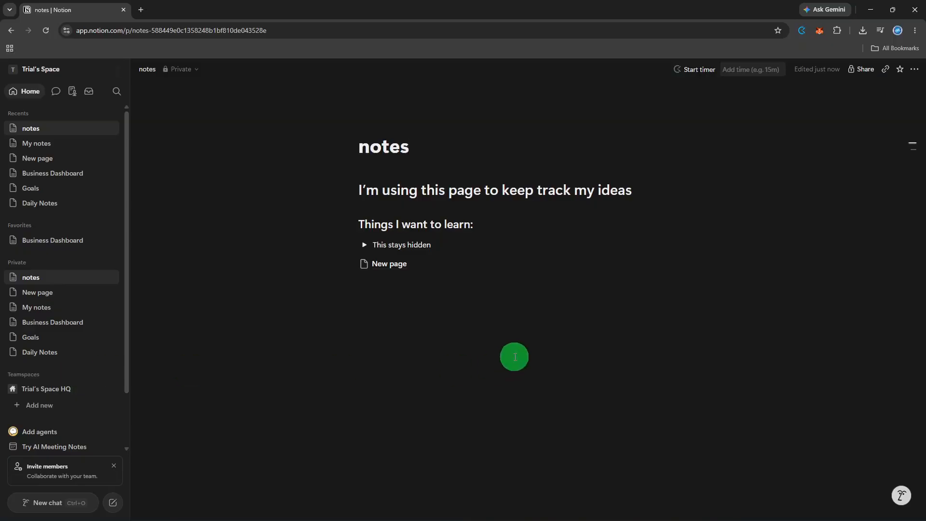
Step: Browse the block types available on a new line below the New page link, leaving the line empty
{"action": "left_click", "coordinate": [515, 356]}
{"action": "type", "text": "/"}
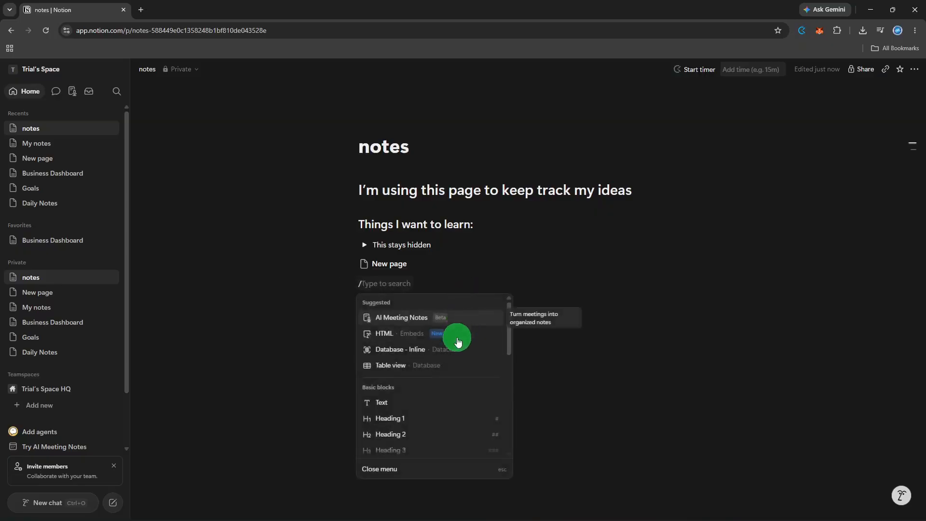
{"action": "scroll", "coordinate": [456, 342], "scroll_direction": "down", "scroll_amount": 4}
{"action": "scroll", "coordinate": [456, 343], "scroll_direction": "up", "scroll_amount": 3}
{"action": "left_click", "coordinate": [513, 273]}
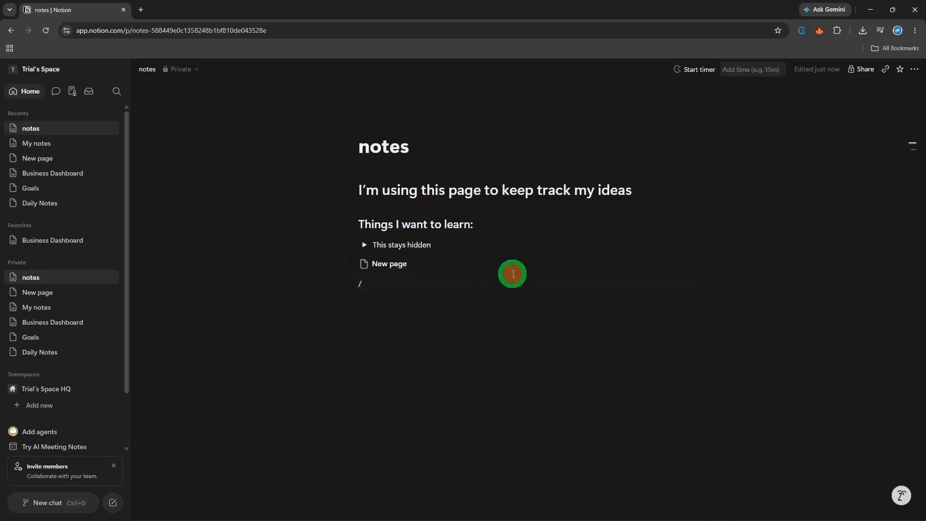
{"action": "left_click", "coordinate": [500, 285]}
{"action": "key", "text": "BackSpace"}
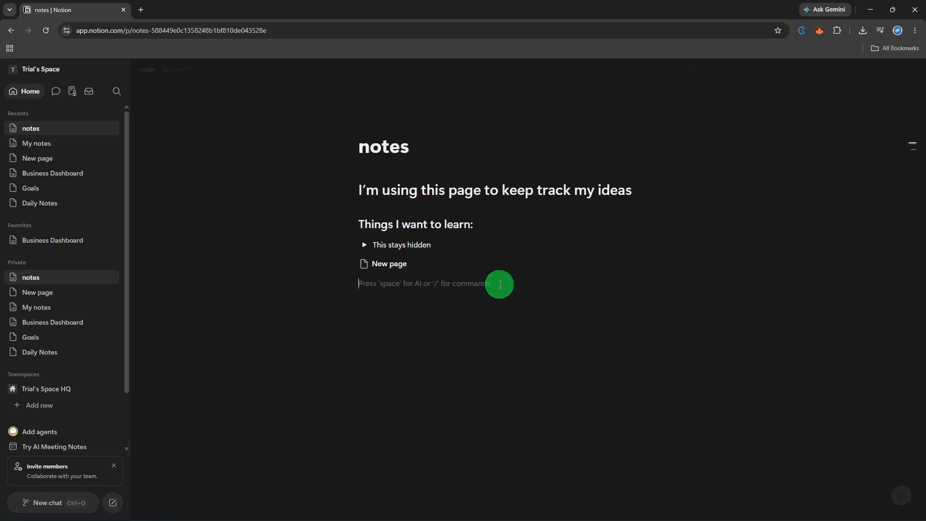